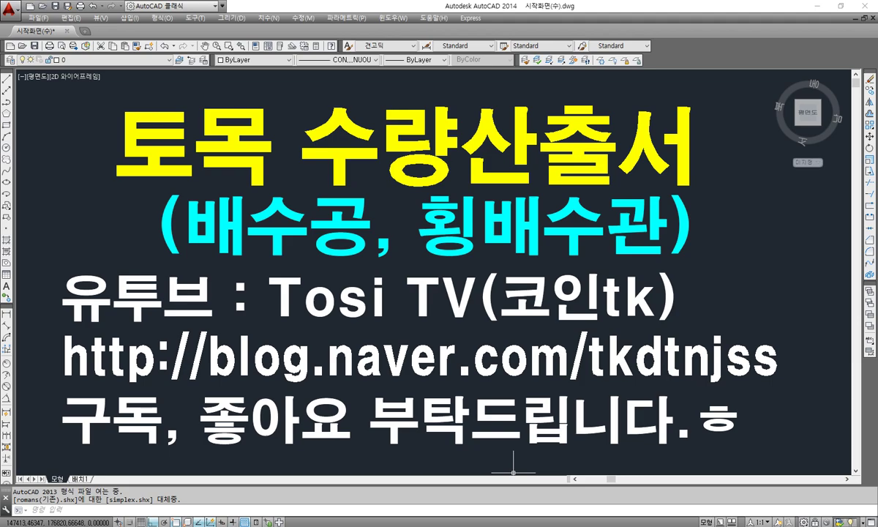
Step: Switch to the Excel workbook 0221+횡배수관+집계표 and review the station quantities on the 횡배수관 구체수량 집계 sheet
key("alt+Tab")
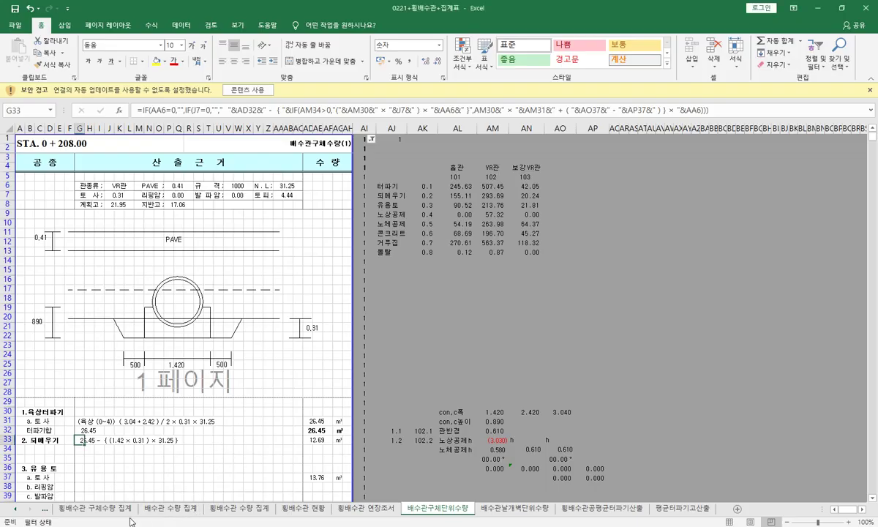
left_click(102, 508)
scroll(139, 445, "up", 14)
scroll(139, 445, "up", 1)
scroll(132, 411, "down", 4)
scroll(203, 291, "up", 2)
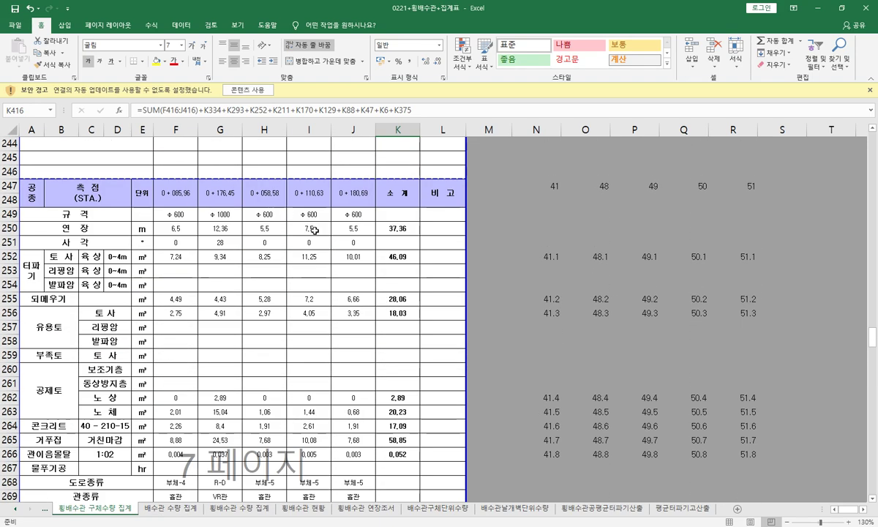
scroll(269, 339, "down", 1)
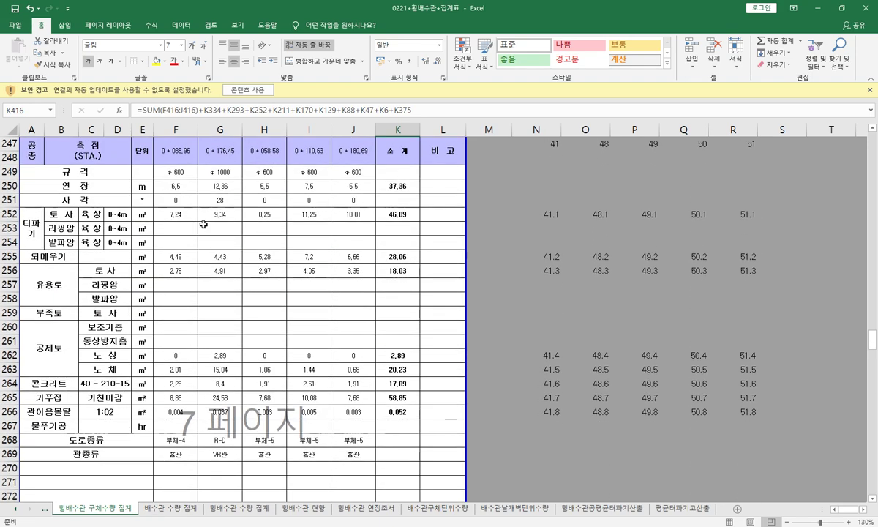
Step: Review the pipe lengths on the 배수관 수량 집계 sheet and the totals on the 횡배수관 수량 집계 sheet
left_click(186, 520)
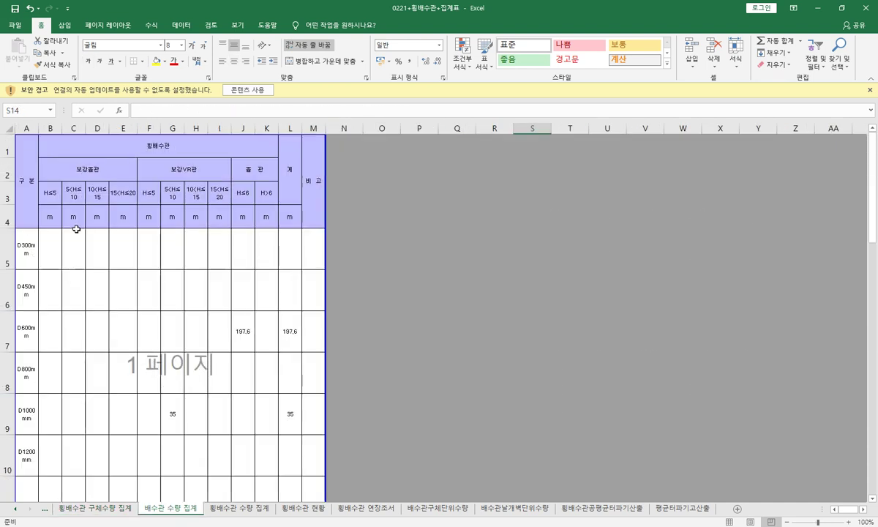
scroll(191, 267, "down", 1)
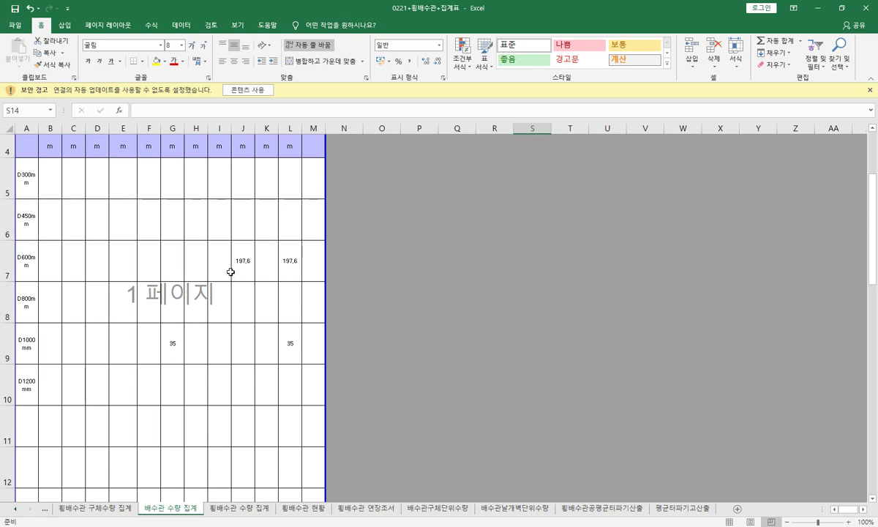
scroll(234, 270, "up", 1)
left_click(239, 507)
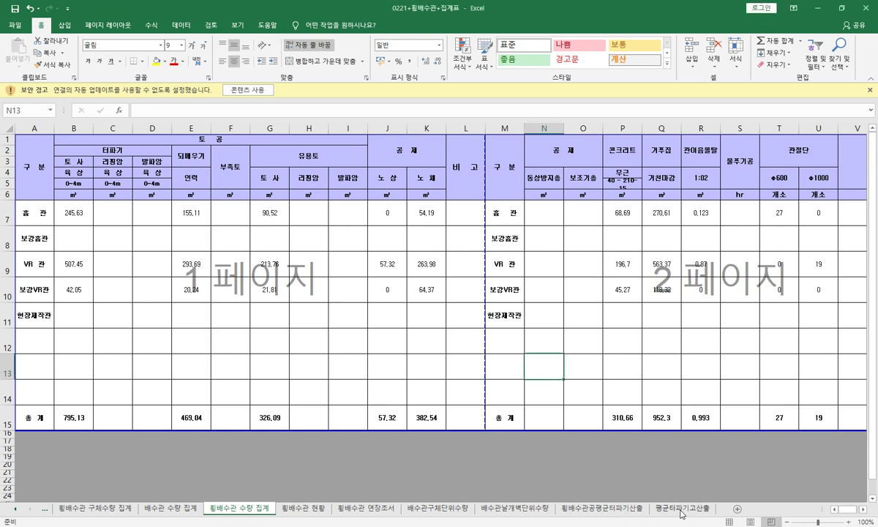
Step: Examine the average excavation depth diagrams and area tables for STA. 0+208.0 and STA. 0+292.0 on the 평균터파기고산출 sheet
left_click(682, 509)
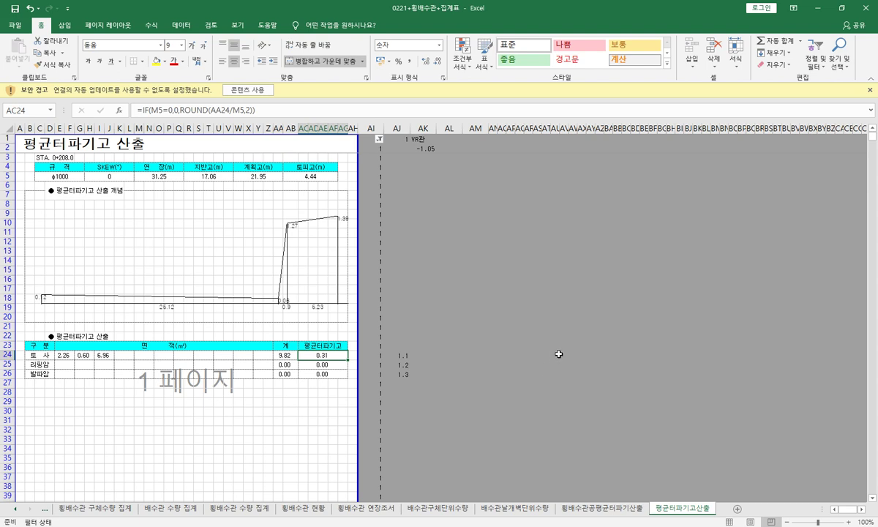
left_click(50, 156)
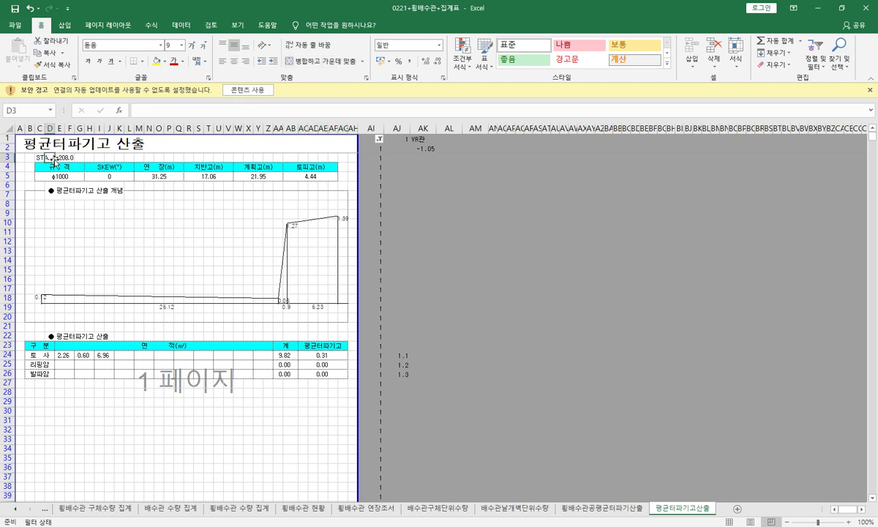
key("Right")
key("Right")
key("Right")
key("Right")
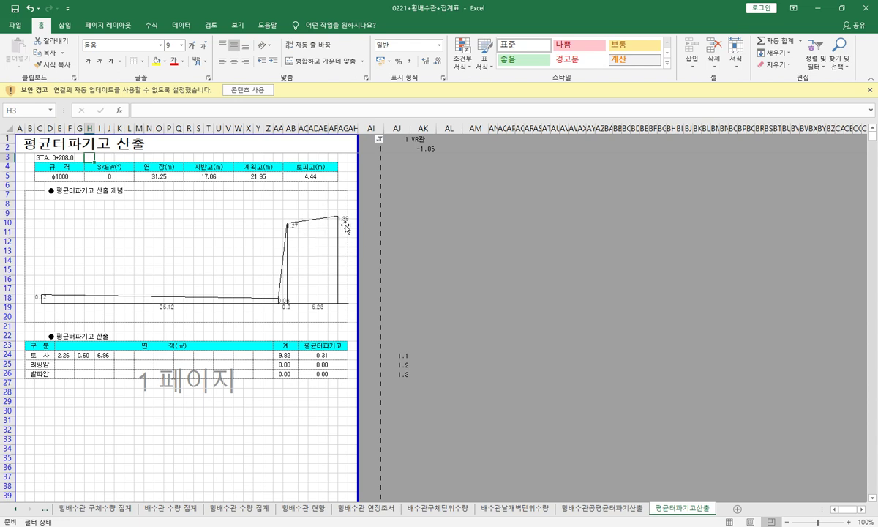
scroll(204, 329, "down", 4)
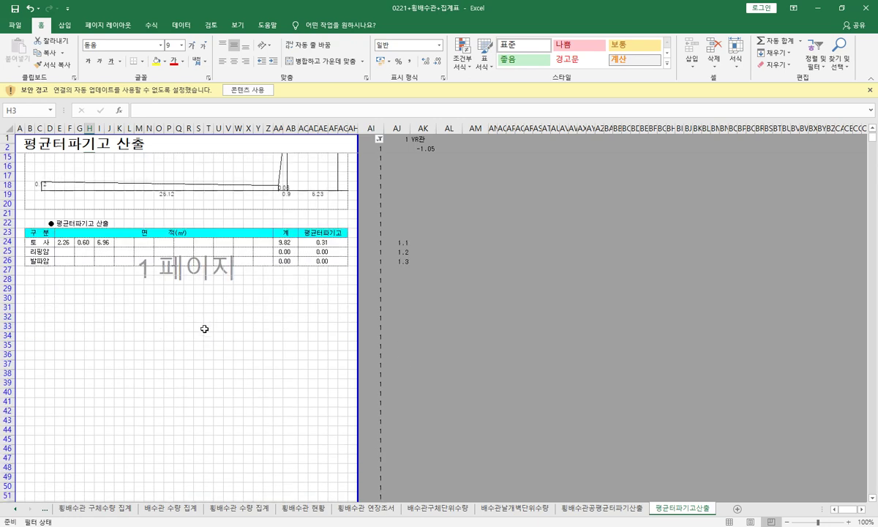
scroll(201, 323, "down", 9)
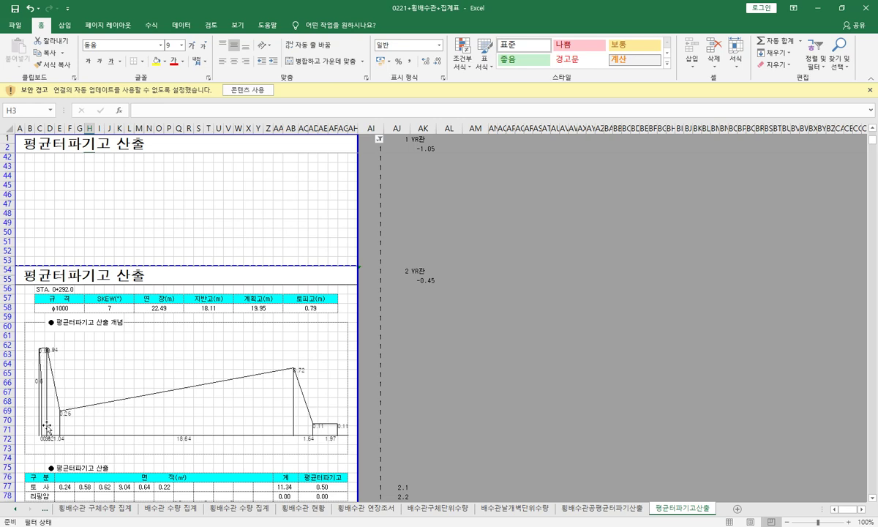
scroll(41, 407, "up", 13)
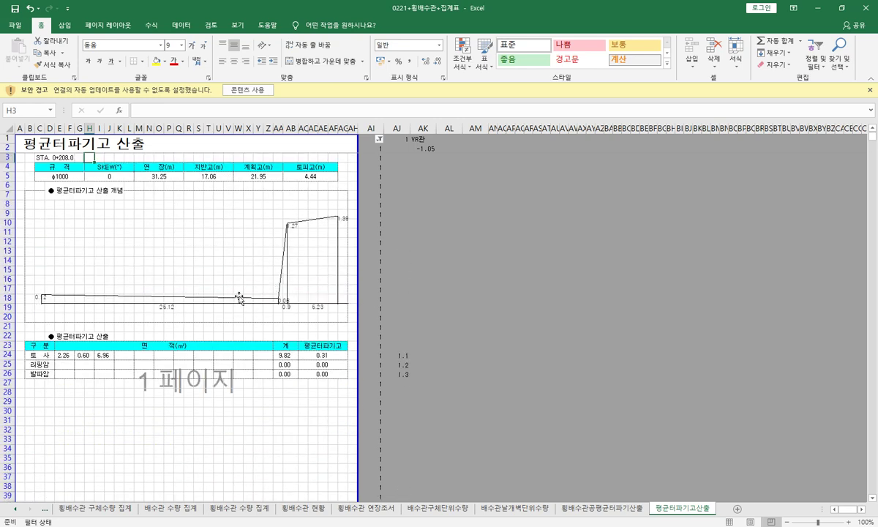
left_click(286, 526)
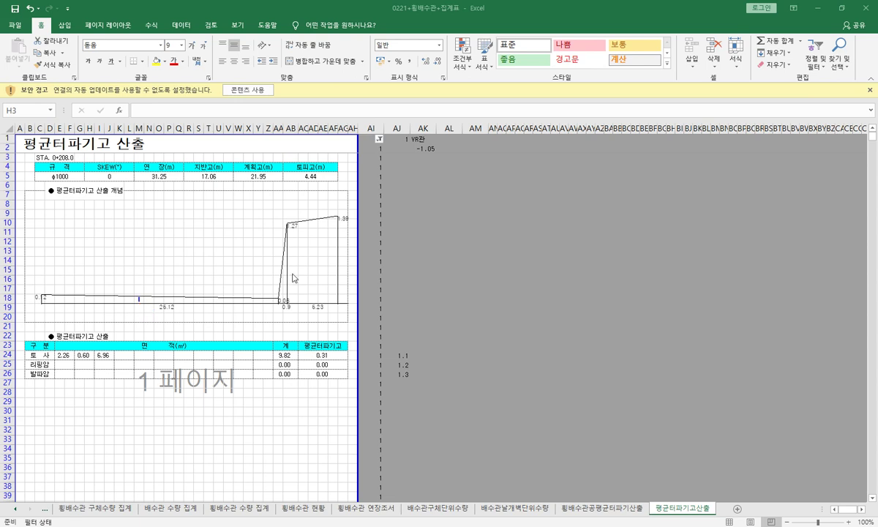
mouse_move(289, 289)
left_mouse_down()
mouse_move(280, 272)
mouse_move(319, 262)
left_mouse_up()
left_click_drag(115, 372, 122, 365)
left_click_drag(308, 360, 322, 360)
Step: Inspect the soil area entries, their sum formula and the average excavation depth formula for STA. 0+292.0
scroll(431, 300, "down", 8)
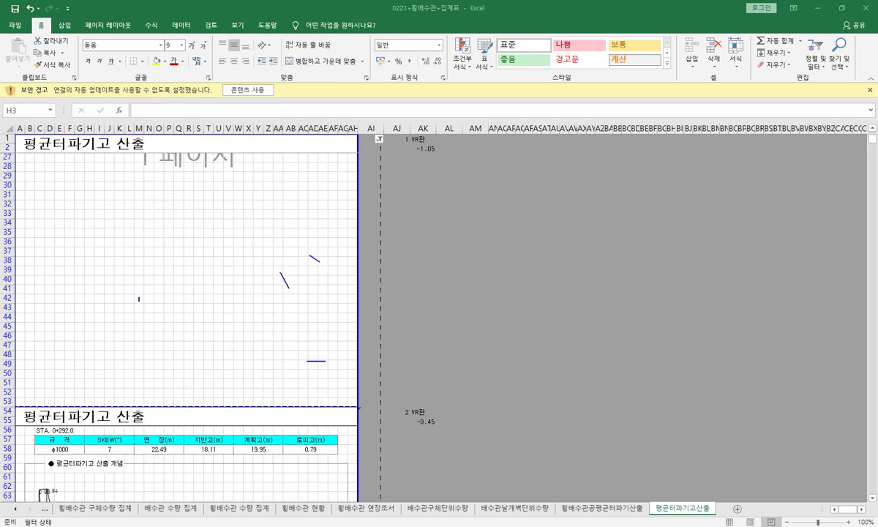
scroll(384, 314, "down", 7)
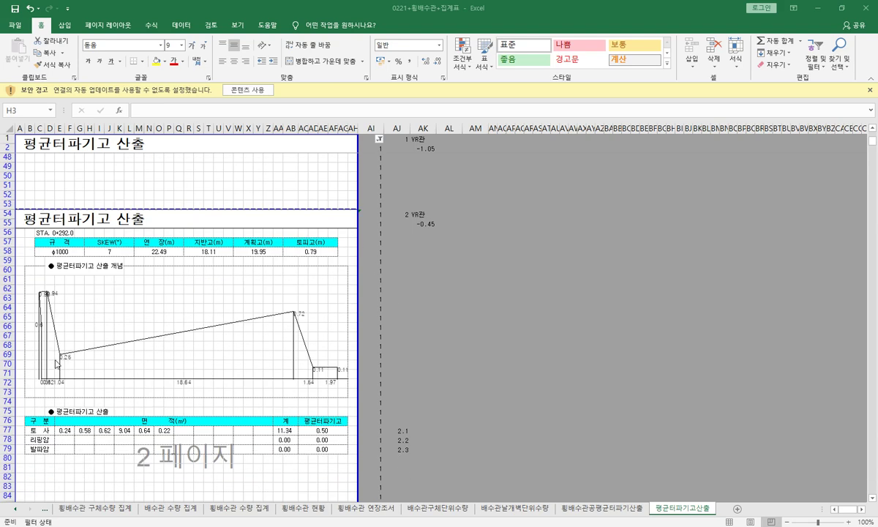
left_click(64, 431)
left_click(85, 430)
left_click(104, 431)
key("Right")
key("Right")
key("Right")
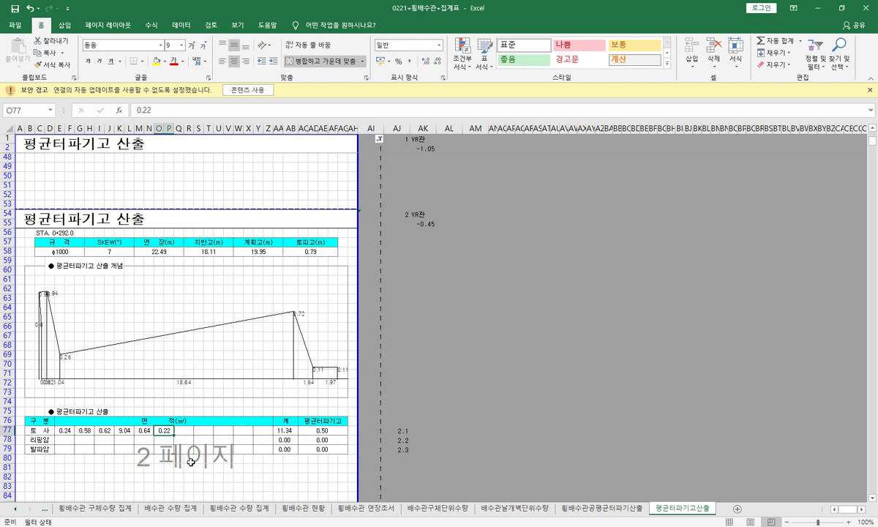
left_click(295, 433)
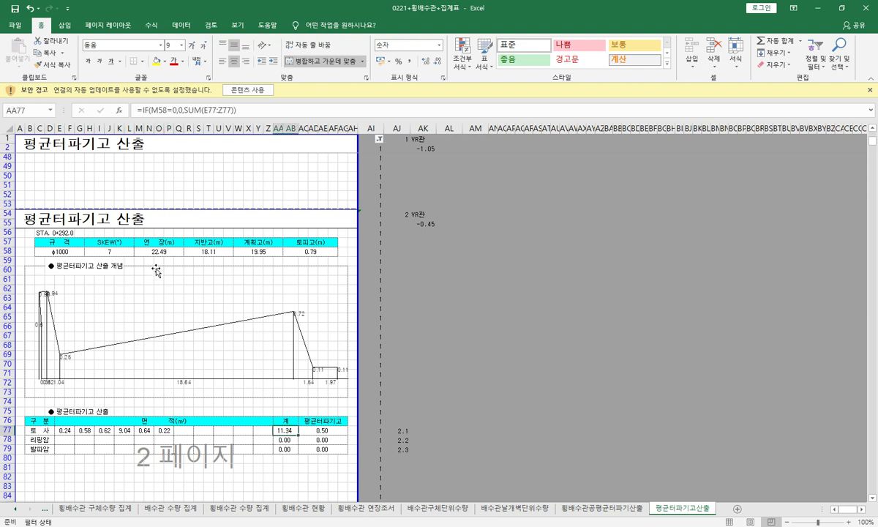
double_click(322, 431)
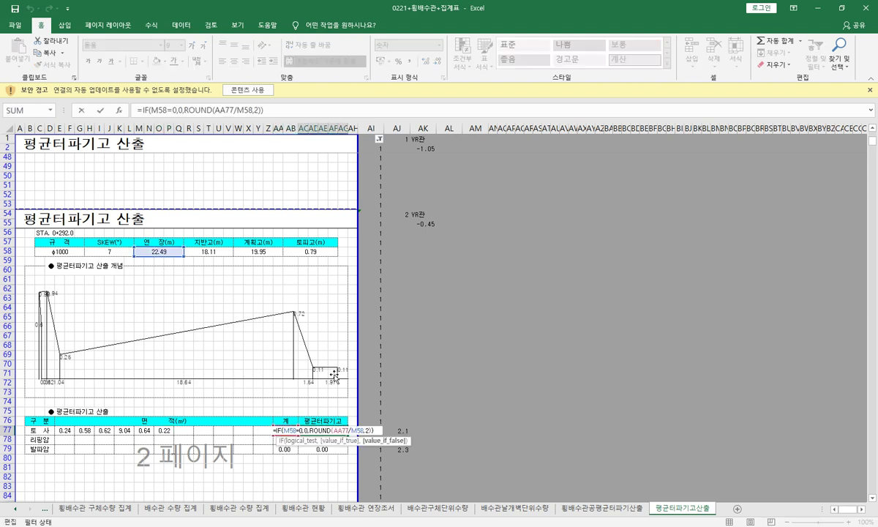
key("Escape")
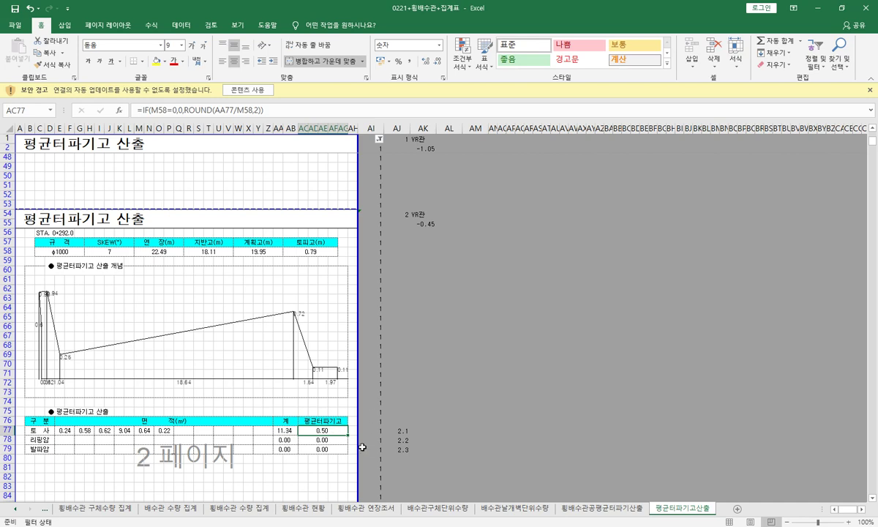
scroll(454, 382, "up", 15)
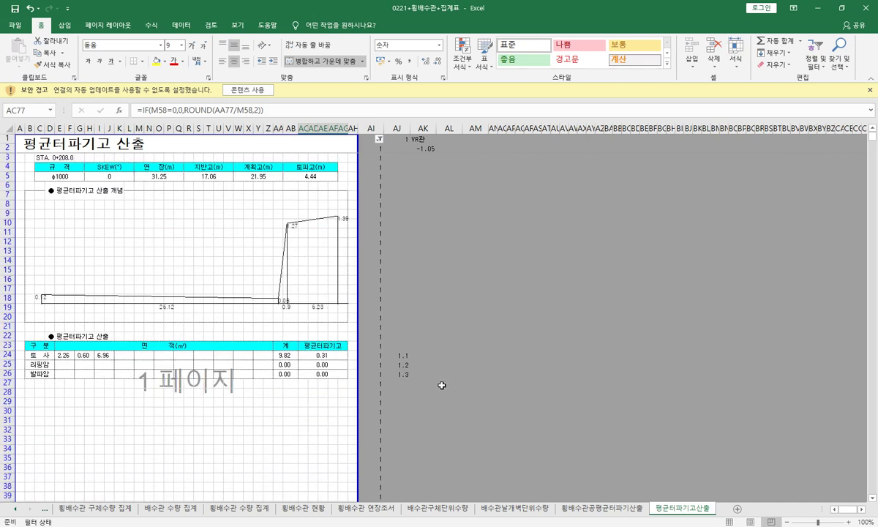
Step: Check the area and average depth formulas for station 0 + 208.00 on the 횡배수관공평균터파기산출 sheet
left_click(600, 507)
scroll(58, 327, "down", 1)
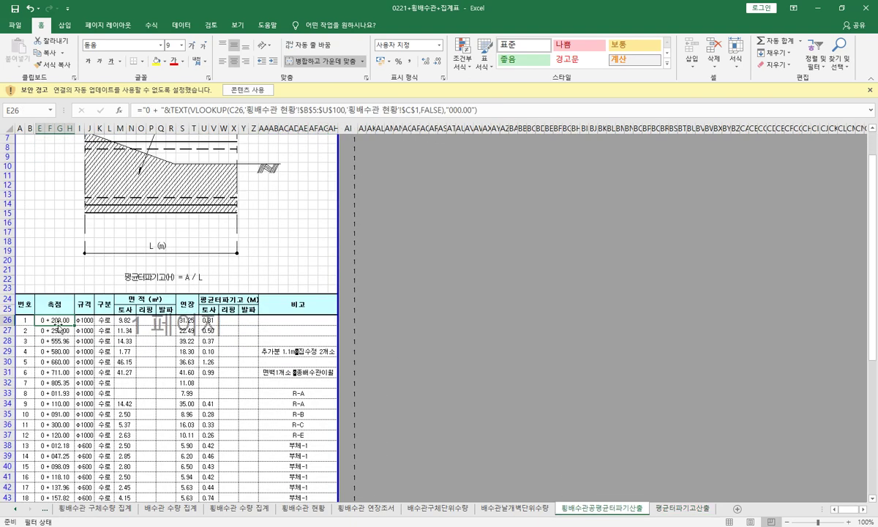
left_click(159, 319)
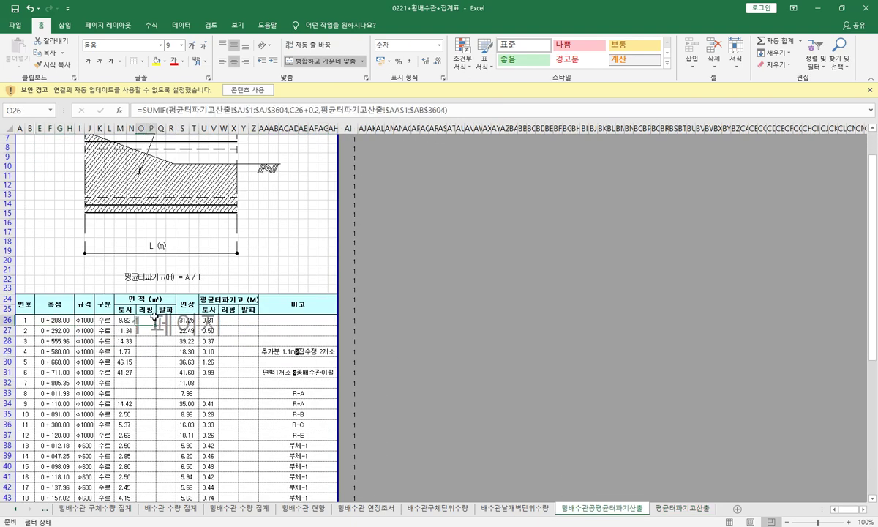
left_click(219, 320)
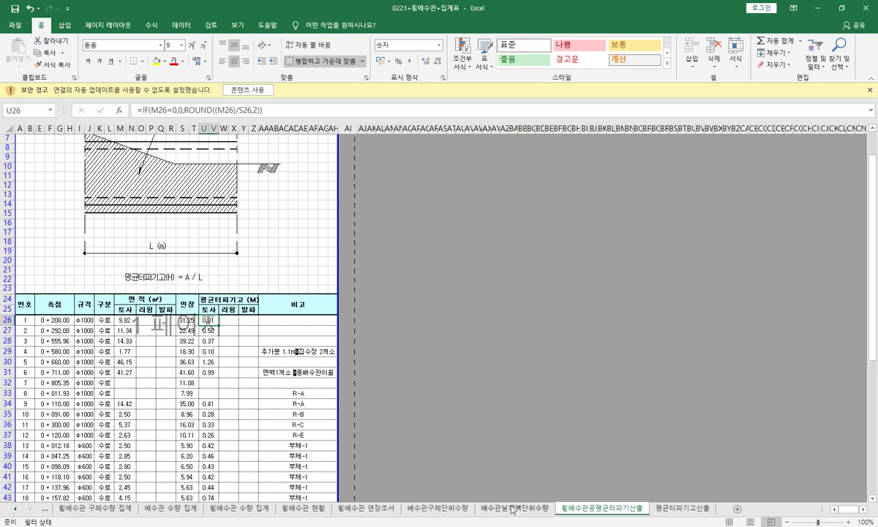
Step: Compare the STA. 0 + 208.00 and STA. 0 + 292.00 calculation pages on the 배수관구체단위수량 sheet
left_click(442, 508)
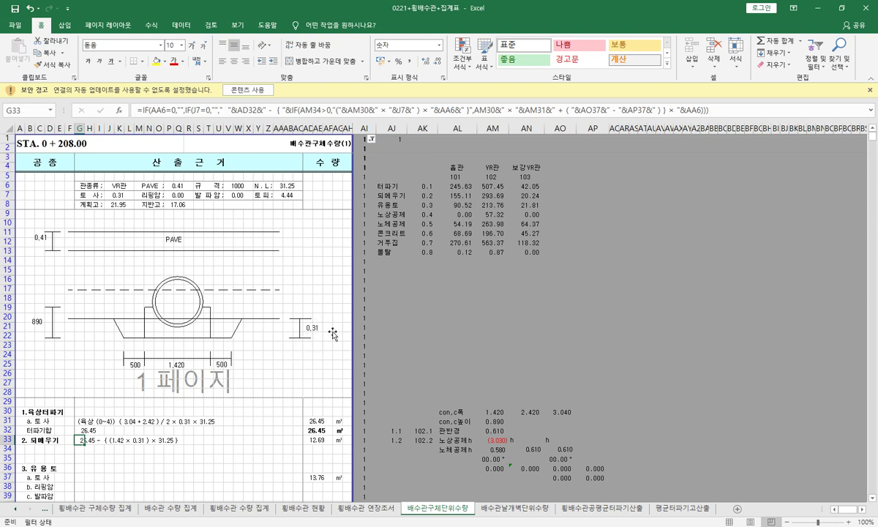
scroll(323, 339, "down", 5)
scroll(322, 339, "down", 10)
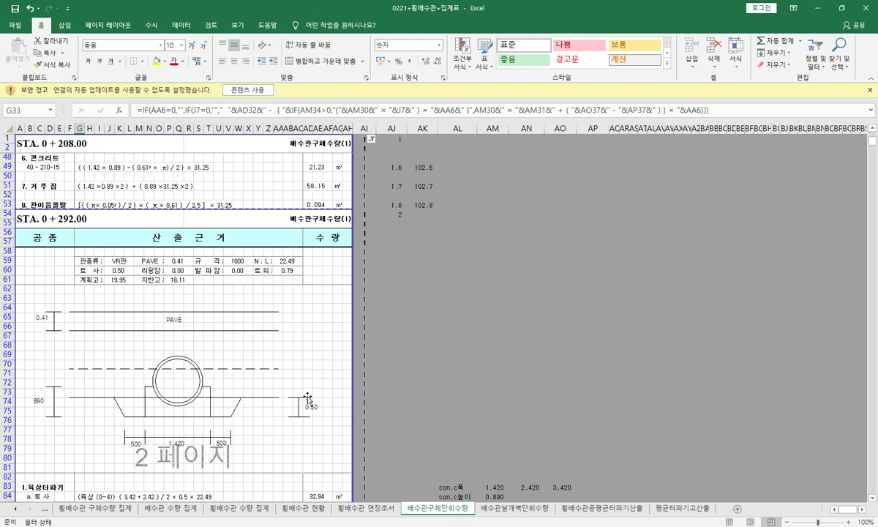
scroll(308, 398, "up", 15)
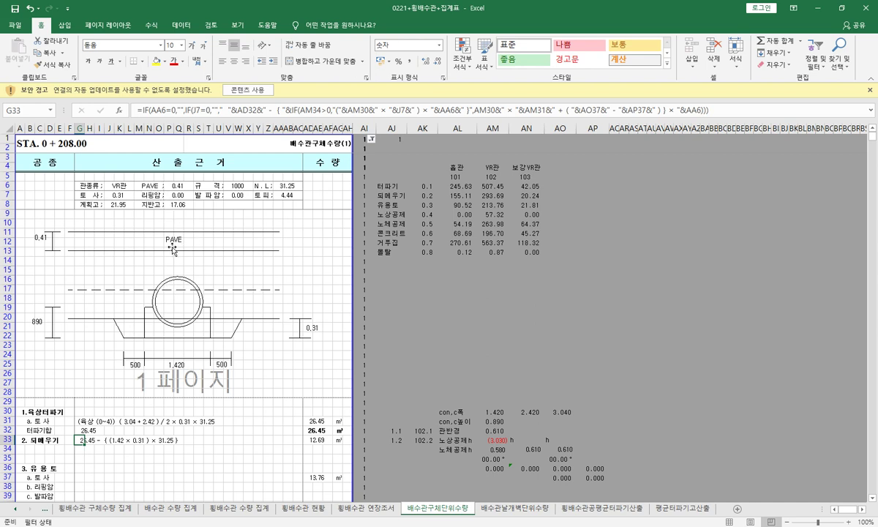
Step: Inspect the PAVE, 규격 and N.L pipe parameters of STA. 0 + 208.00, including the N.L lookup formula
left_click(186, 186)
left_click(208, 186)
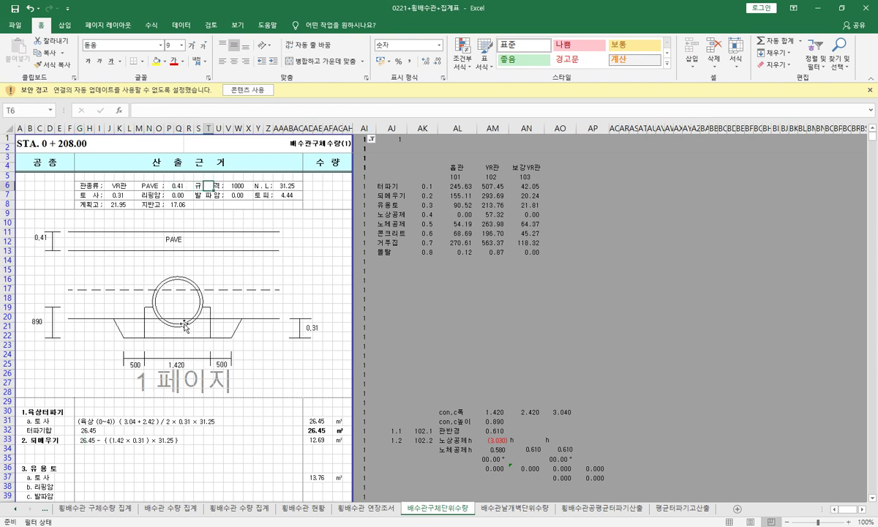
key("Right")
key("Right")
key("Right")
key("Right")
key("Right")
key("Right")
key("Right")
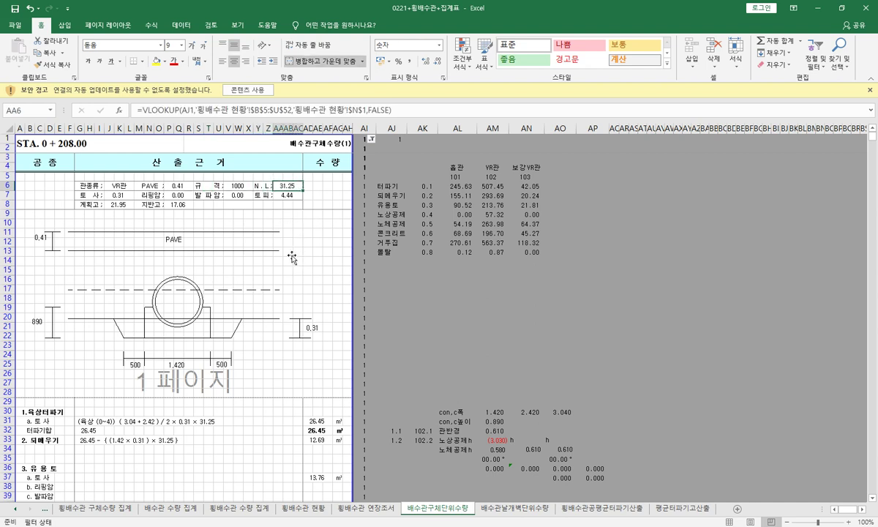
Step: Inspect the 토사, 발파암 and 토피 parameters and the 계획고 and 지반고 lookup formulas of STA. 0 + 208.00
left_click(95, 194)
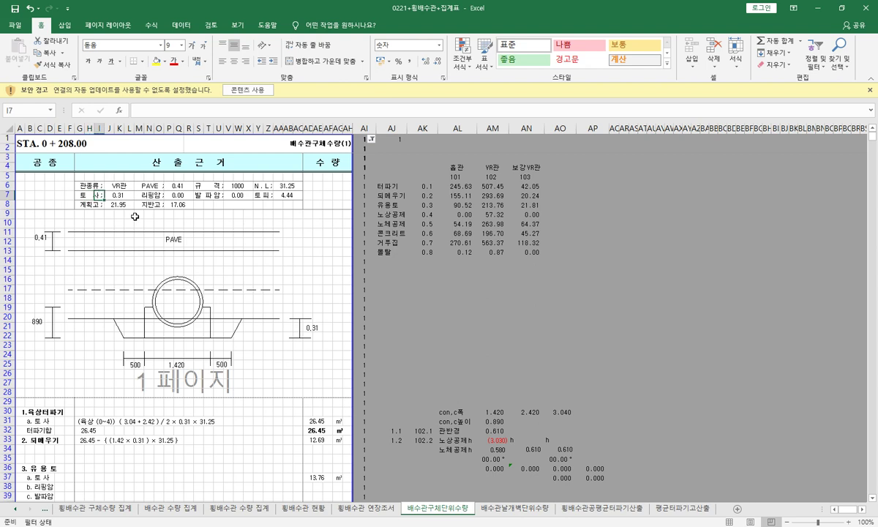
left_click(202, 196)
left_click(218, 196)
left_click(182, 185)
left_click(208, 196)
left_click(270, 197)
left_click(287, 204)
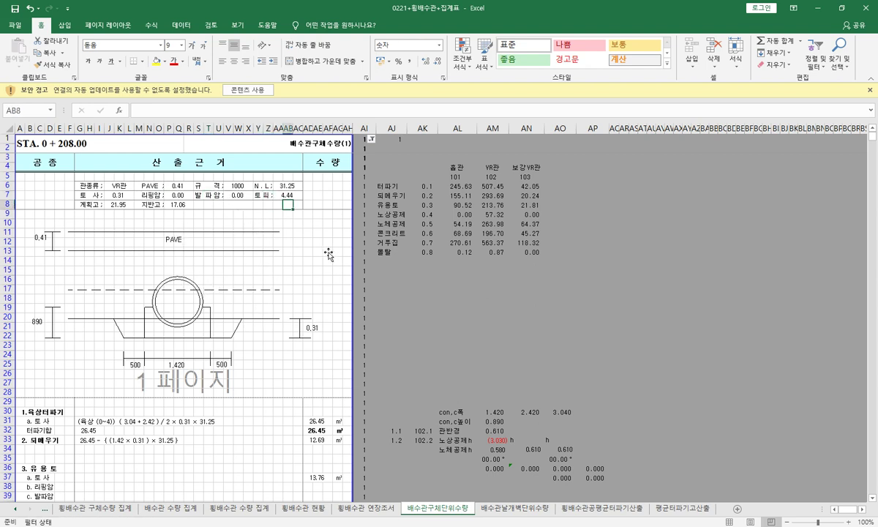
left_click(114, 204)
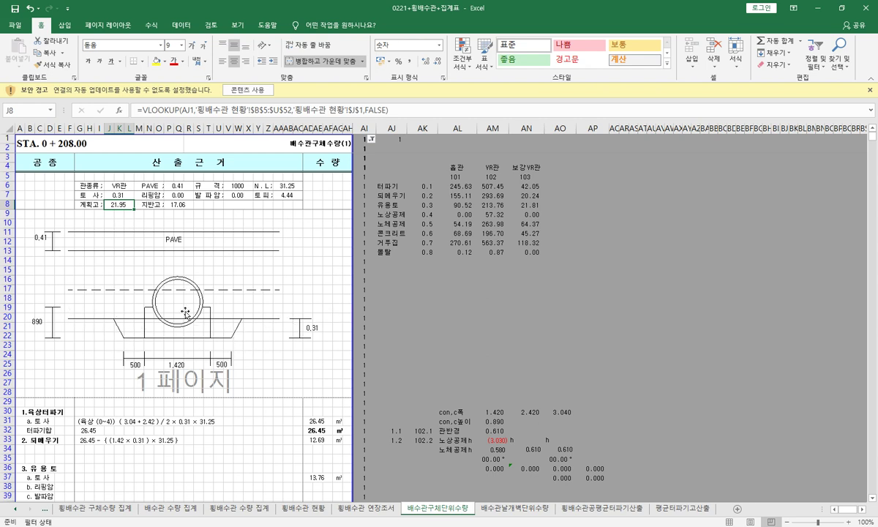
left_click(176, 205)
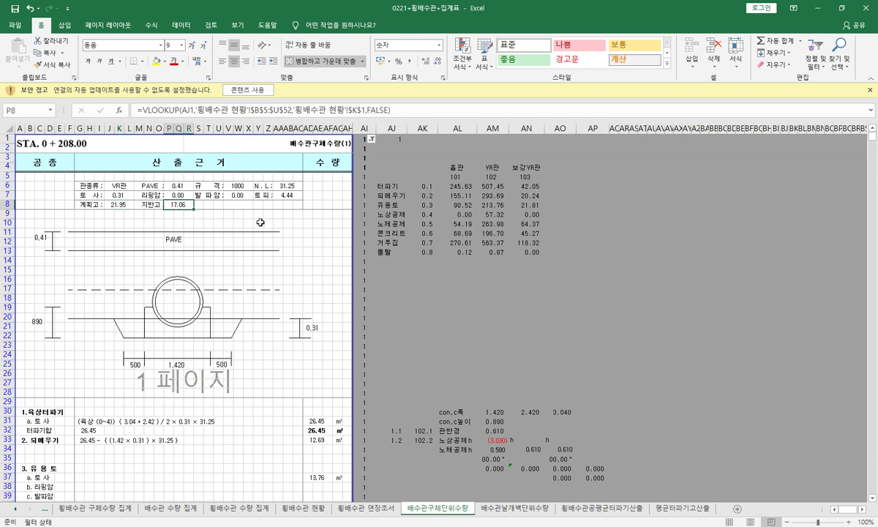
Step: Examine the 육상터파기 토사 and 터파기합 calculation rows of STA. 0 + 208.00
scroll(258, 222, "down", 1)
scroll(306, 228, "up", 1)
left_click(390, 288)
left_click(126, 408)
key("Left")
key("Left")
key("Left")
key("Left")
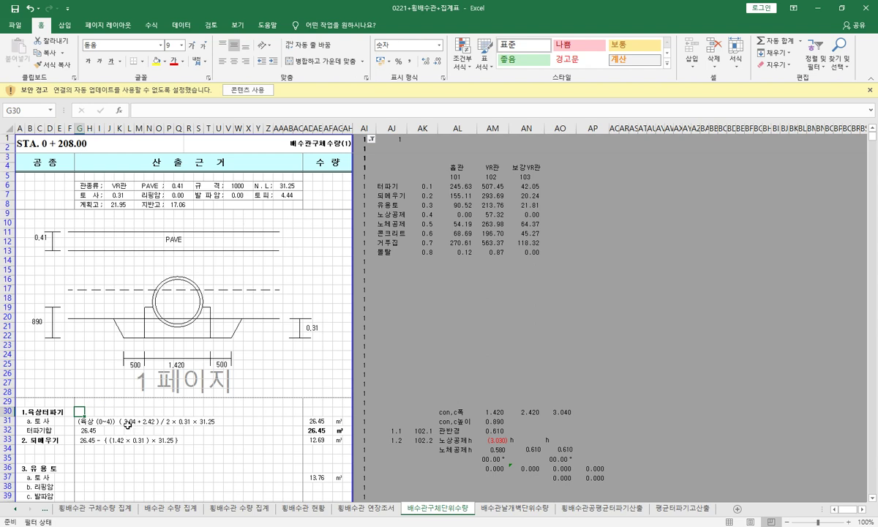
key("Down")
key("Down")
key("Right")
key("Right")
key("Right")
key("Right")
key("Right")
key("Right")
key("Right")
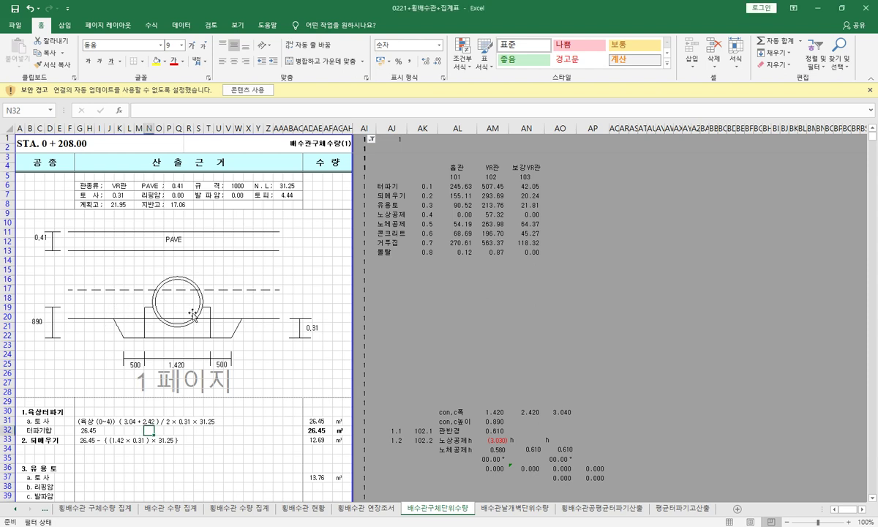
Step: Mark the trench widths and hatch the excavation trapezoid on the STA. 0 + 208.00 section drawing, clearing the last marks
left_click_drag(109, 311, 246, 314)
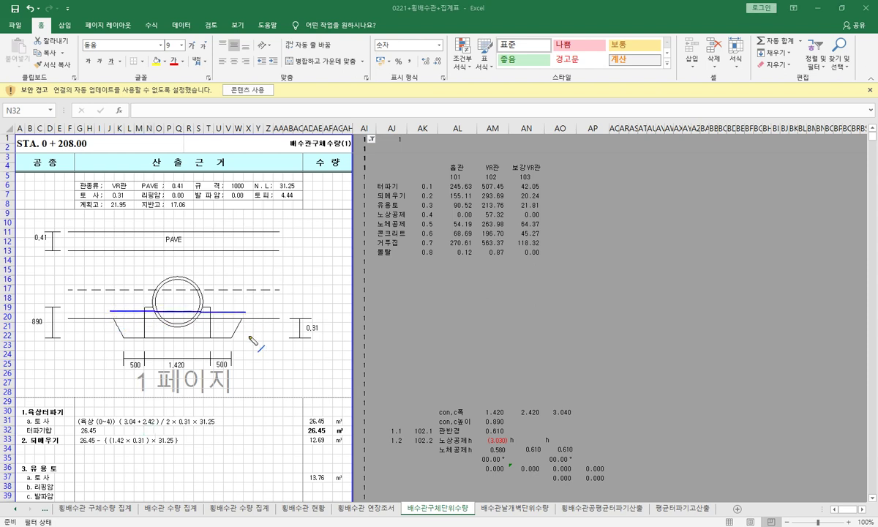
left_click_drag(128, 374, 235, 375)
left_click_drag(257, 339, 251, 333)
mouse_move(133, 331)
left_mouse_down()
mouse_move(134, 315)
mouse_move(151, 313)
mouse_move(183, 349)
mouse_move(207, 326)
mouse_move(196, 309)
mouse_move(209, 307)
mouse_move(244, 329)
left_mouse_up()
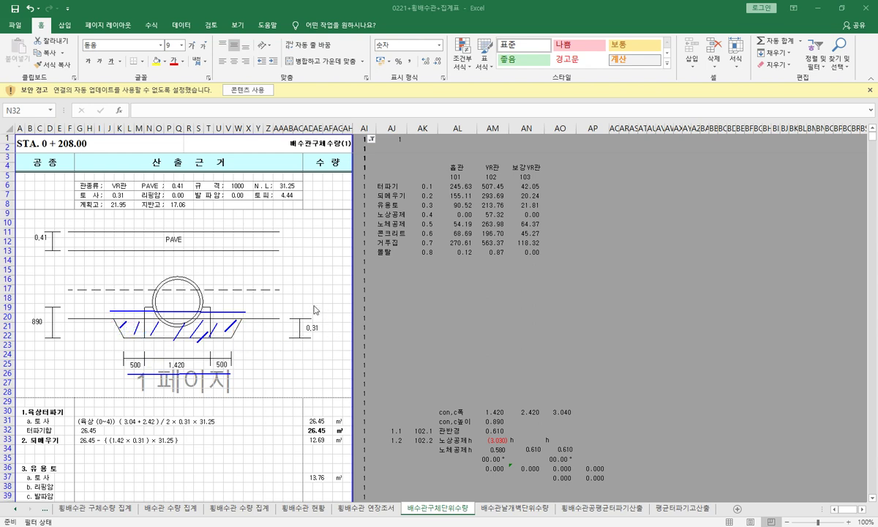
key("ctrl+z")
key("ctrl+z")
Step: Trace the sloped trench sides and the ground around the pipe on the section drawing, and clear the marks
left_click_drag(101, 286, 132, 337)
left_click_drag(236, 339, 262, 289)
left_click_drag(106, 275, 126, 303)
left_click_drag(170, 277, 133, 325)
mouse_move(234, 280)
left_mouse_down()
mouse_move(194, 312)
mouse_move(208, 315)
left_mouse_up()
key("Escape")
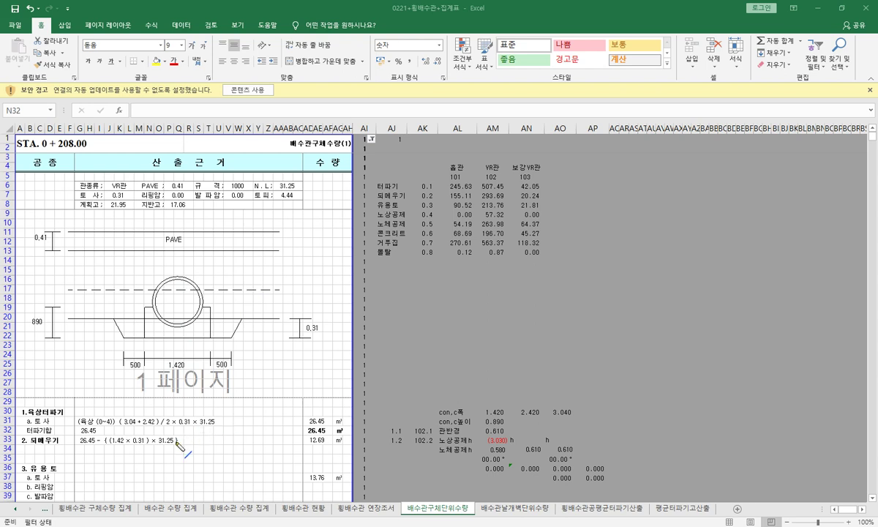
Step: Underline the terms of the 육상터파기 토사 formula and of the 되메우기 formula
mouse_move(125, 428)
left_mouse_down()
mouse_move(221, 428)
mouse_move(233, 438)
left_mouse_up()
left_click_drag(116, 402, 124, 431)
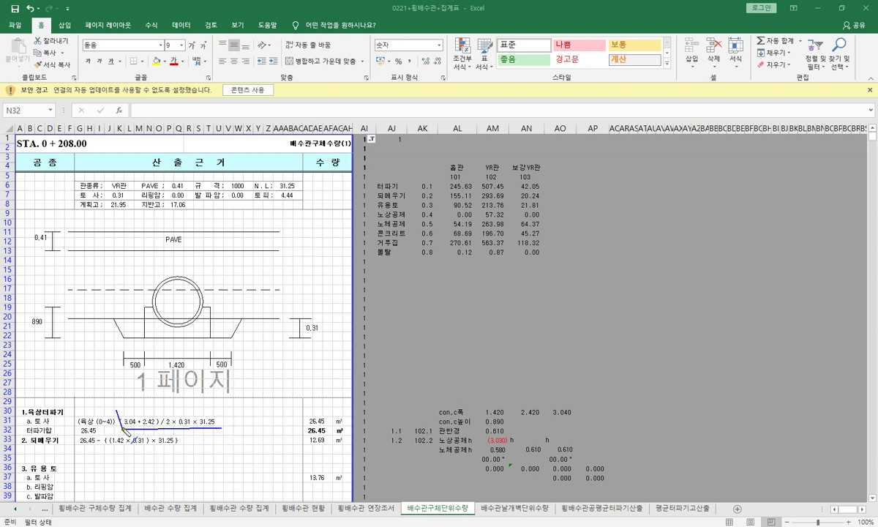
left_click_drag(200, 411, 193, 427)
left_click_drag(83, 450, 94, 450)
left_click_drag(110, 449, 174, 449)
Step: Hatch the backfill areas on both sides of the pipe base, mark the 되메우기 quantity, and clear the marks
mouse_move(123, 320)
left_mouse_down()
mouse_move(120, 332)
mouse_move(132, 331)
left_mouse_up()
mouse_move(221, 320)
left_mouse_down()
mouse_move(213, 329)
mouse_move(224, 329)
left_mouse_up()
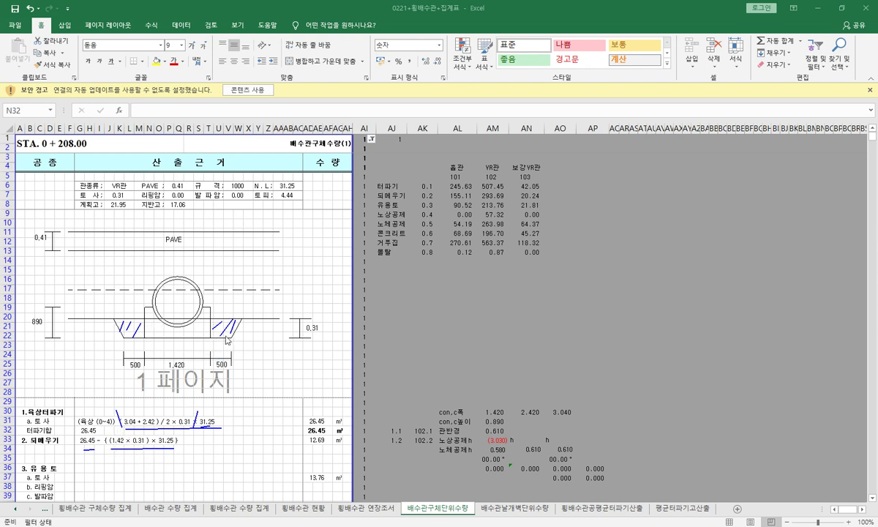
left_click_drag(167, 347, 173, 353)
key("ctrl+z")
key("ctrl+z")
left_click_drag(178, 463, 184, 458)
left_click_drag(309, 449, 345, 445)
key("Escape")
scroll(688, 249, "down", 3)
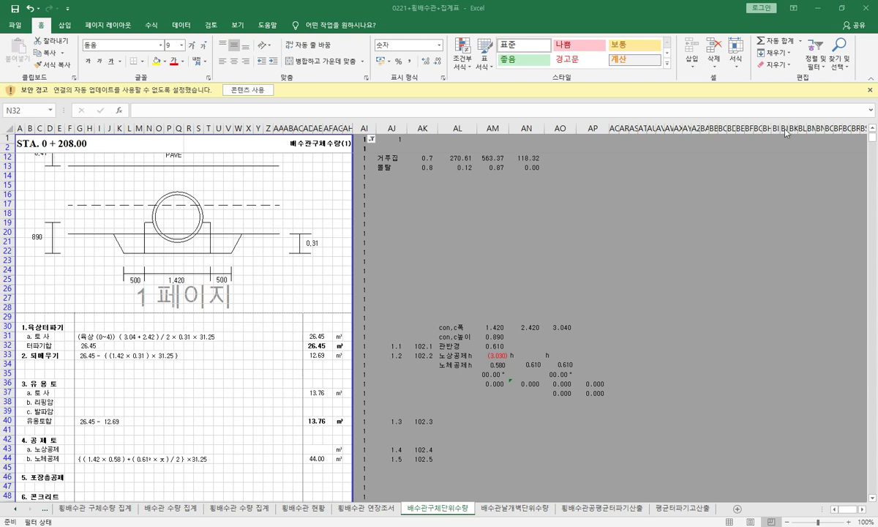
Step: Mark the 유용토합 formula and its quantity against the 터파기 and 되메우기 quantities, and clear the marks
left_click_drag(86, 429, 123, 429)
left_click_drag(325, 357, 322, 341)
left_click_drag(310, 354, 334, 353)
left_click_drag(305, 433, 353, 433)
key("Escape")
Step: Hatch the layers below and above the dashed line on the section drawing to examine 공제토, and clear the marks
mouse_move(92, 206)
left_mouse_down()
mouse_move(84, 223)
mouse_move(105, 223)
left_mouse_up()
mouse_move(144, 219)
left_mouse_down()
mouse_move(121, 224)
mouse_move(133, 225)
left_mouse_up()
mouse_move(195, 204)
left_mouse_down()
mouse_move(159, 240)
mouse_move(197, 226)
left_mouse_up()
left_click_drag(257, 198, 228, 226)
left_click_drag(294, 206, 292, 222)
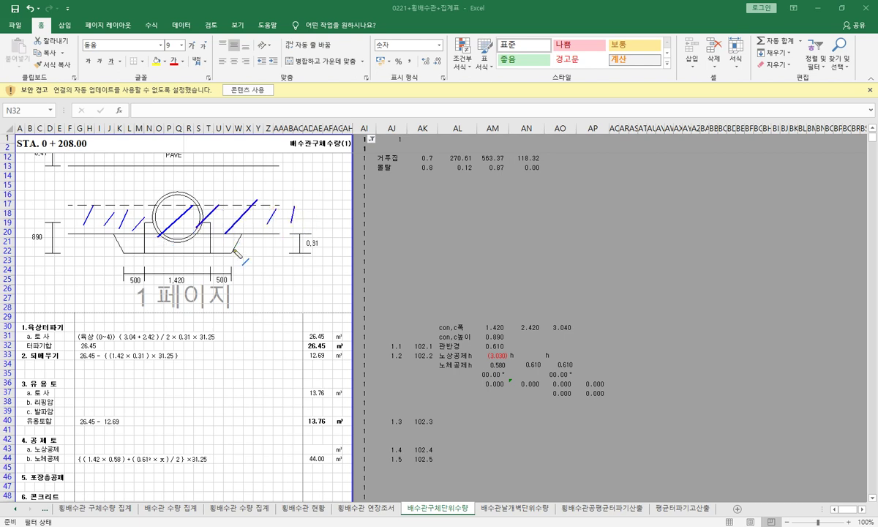
left_click_drag(101, 171, 81, 191)
left_click_drag(143, 174, 114, 198)
left_click_drag(202, 169, 176, 196)
left_click_drag(240, 174, 230, 188)
left_click_drag(273, 160, 233, 226)
left_click_drag(87, 213, 311, 206)
key("Escape")
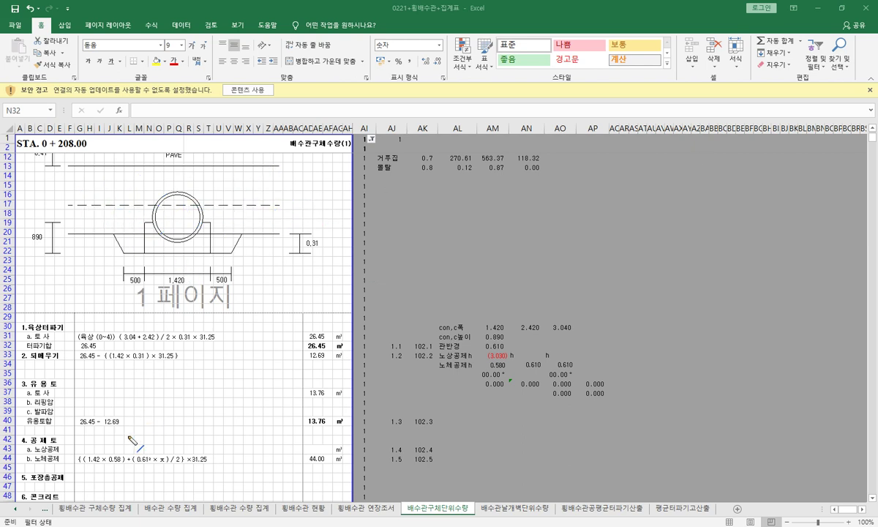
Step: Hatch the 노체 layer again, clear it, and hatch only the pipe and base area below the dashed line
mouse_move(101, 209)
left_mouse_down()
mouse_move(66, 226)
mouse_move(86, 235)
left_mouse_up()
left_click_drag(161, 213, 144, 235)
left_click_drag(197, 210, 156, 240)
left_click_drag(228, 211, 206, 232)
mouse_move(263, 209)
left_mouse_down()
mouse_move(251, 225)
mouse_move(295, 221)
mouse_move(243, 214)
mouse_move(219, 235)
left_mouse_up()
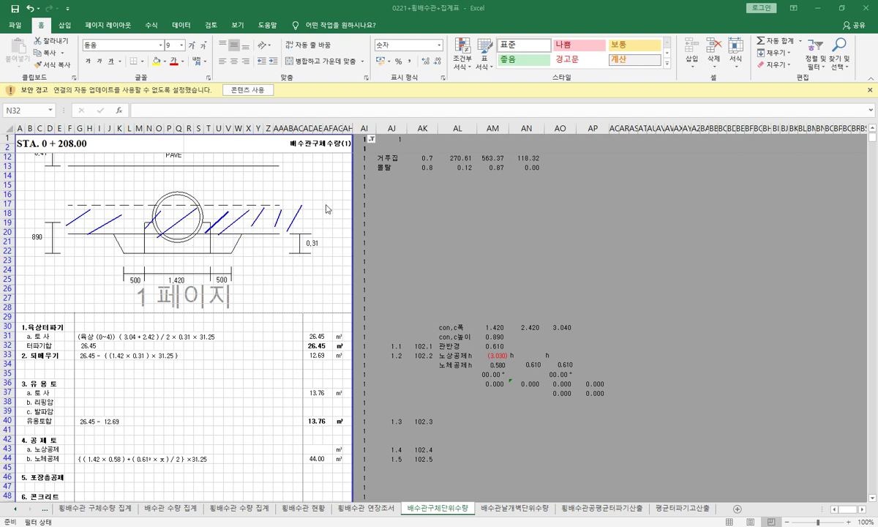
key("e")
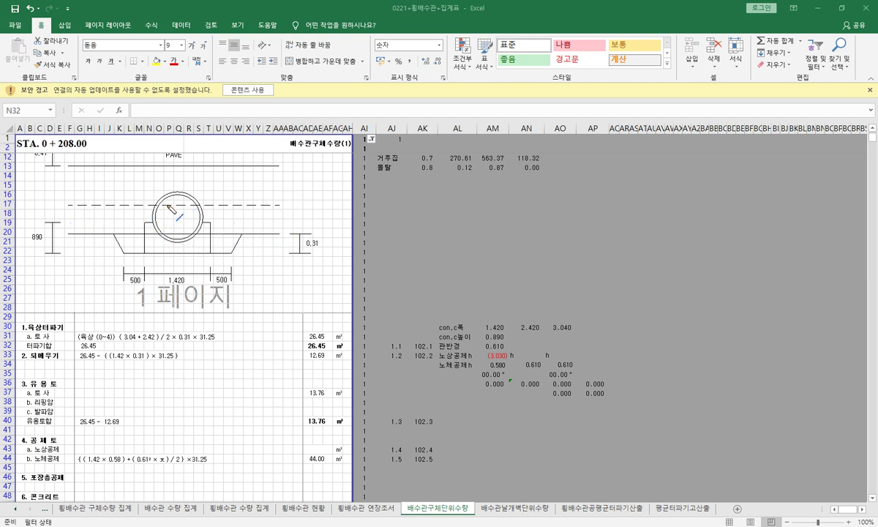
mouse_move(163, 206)
left_mouse_down()
mouse_move(156, 225)
mouse_move(180, 223)
mouse_move(187, 232)
mouse_move(146, 230)
mouse_move(192, 232)
mouse_move(150, 218)
mouse_move(166, 217)
mouse_move(187, 227)
mouse_move(153, 226)
mouse_move(150, 213)
left_mouse_up()
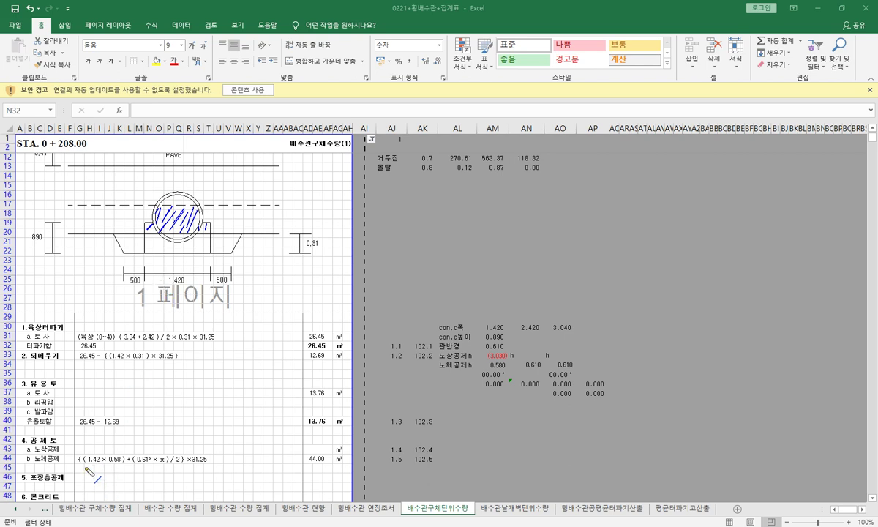
Step: Match the 1.42 × 0.58 and semicircle terms of the 노체공제 formula to the drawing, mark its quantity, and clear the marks
left_click_drag(86, 468, 121, 469)
left_click_drag(168, 286, 189, 284)
left_click_drag(55, 265, 60, 260)
mouse_move(303, 255)
left_mouse_down()
mouse_move(212, 219)
mouse_move(220, 225)
left_mouse_up()
mouse_move(217, 228)
left_mouse_down()
mouse_move(240, 220)
mouse_move(223, 235)
mouse_move(241, 243)
left_mouse_up()
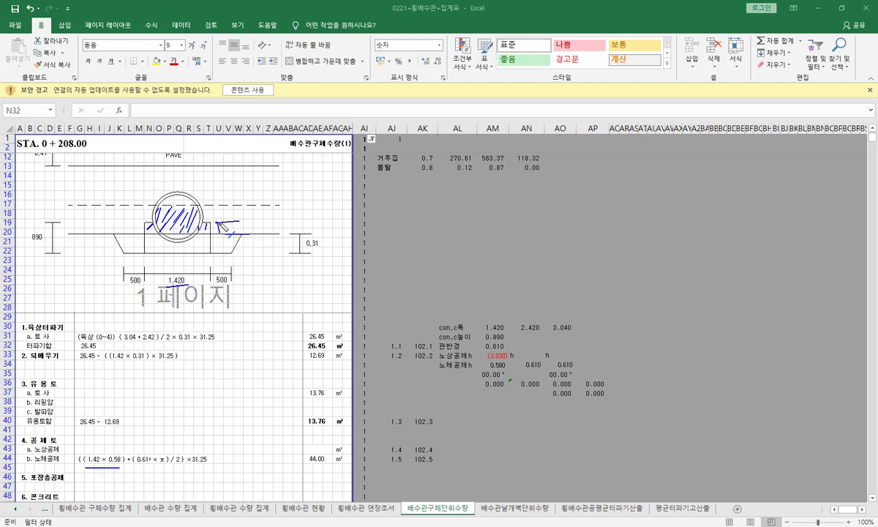
mouse_move(207, 210)
left_mouse_down()
mouse_move(167, 212)
mouse_move(149, 228)
mouse_move(209, 228)
left_mouse_up()
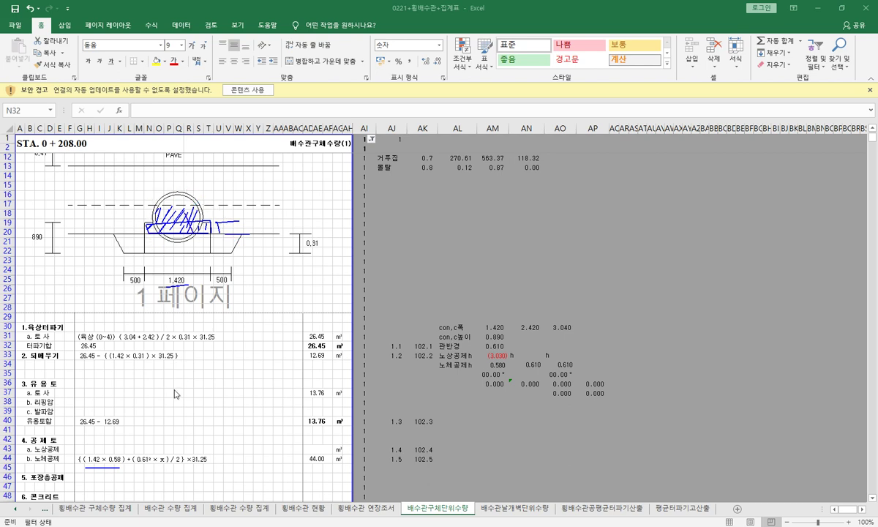
left_click_drag(130, 466, 209, 463)
left_click_drag(308, 467, 344, 463)
key("Escape")
Step: Hatch the concrete base around the lower half of the pipe on the section drawing, and clear the marks
scroll(479, 274, "down", 3)
scroll(269, 425, "up", 1)
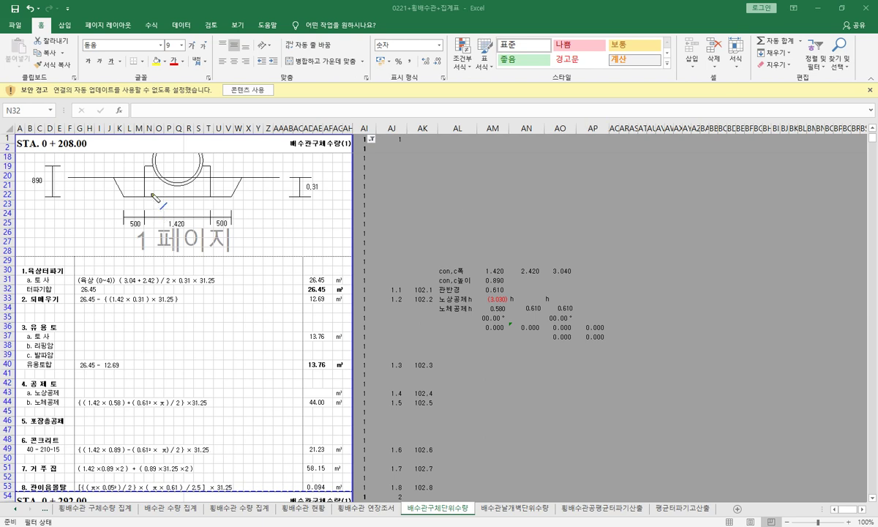
mouse_move(146, 189)
left_mouse_down()
mouse_move(155, 171)
mouse_move(209, 182)
mouse_move(180, 152)
mouse_move(208, 169)
left_mouse_up()
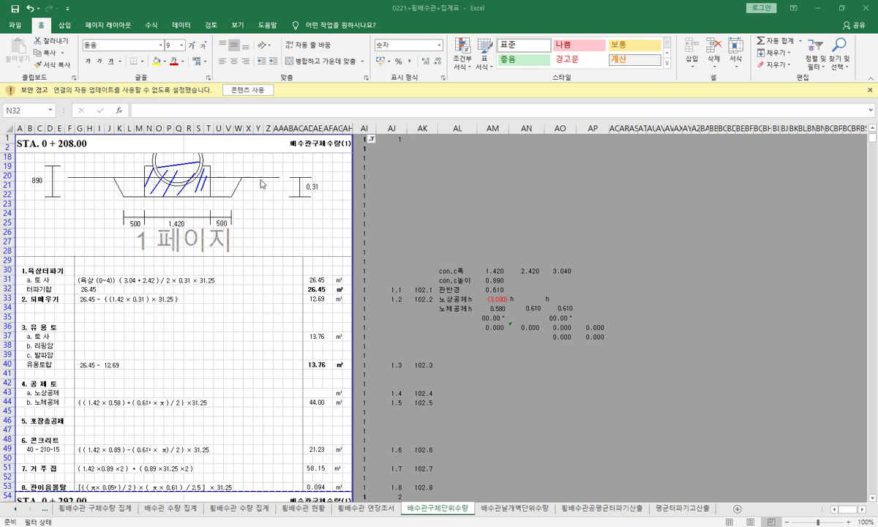
mouse_move(165, 173)
left_mouse_down()
mouse_move(172, 157)
mouse_move(203, 154)
mouse_move(187, 174)
mouse_move(159, 166)
left_mouse_up()
key("Escape")
Step: Match the 콘크리트 formula terms to the base outline, mark the length and quantity, and clear the marks
left_click_drag(86, 456, 121, 456)
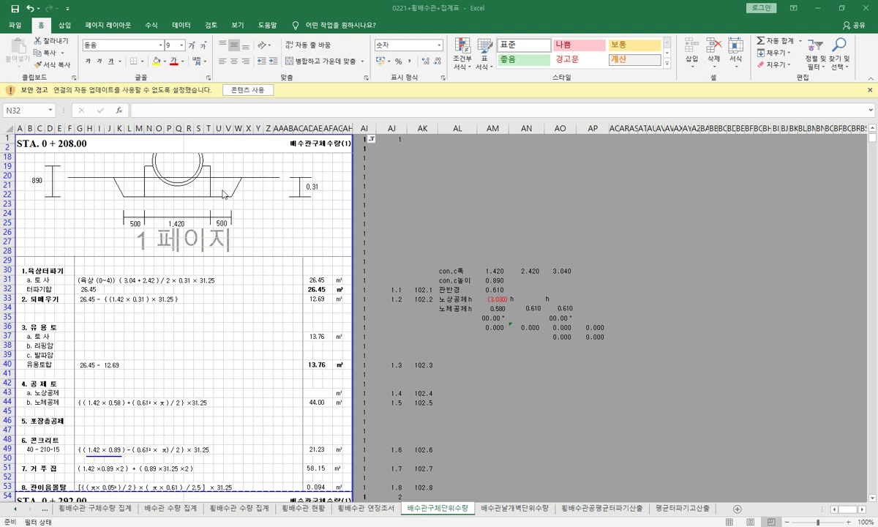
left_click_drag(209, 165, 209, 199)
left_click_drag(149, 191, 208, 196)
left_click_drag(133, 455, 168, 455)
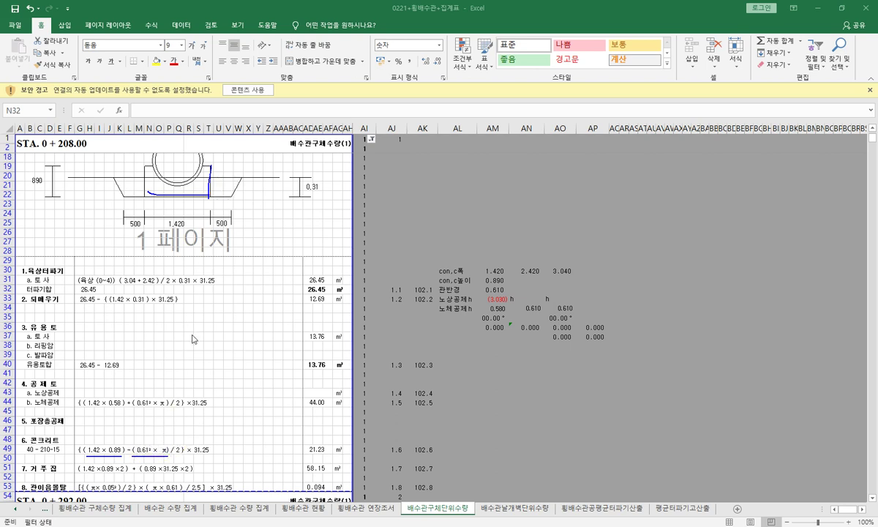
mouse_move(177, 459)
left_mouse_down()
mouse_move(189, 451)
mouse_move(173, 450)
mouse_move(179, 458)
mouse_move(209, 458)
left_mouse_up()
left_click_drag(304, 457, 327, 456)
key("Escape")
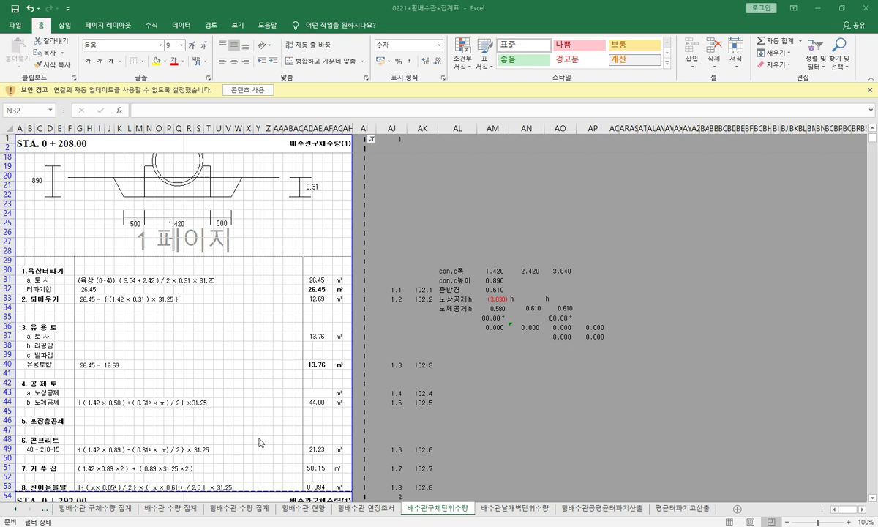
Step: Underline the 1.42 × 0.89 × 2 term of the 거푸집 formula, outline the base's end face, and clear the marks
left_click_drag(84, 475, 124, 478)
mouse_move(145, 166)
left_mouse_down()
mouse_move(145, 199)
mouse_move(147, 168)
mouse_move(202, 157)
mouse_move(211, 170)
mouse_move(207, 189)
mouse_move(144, 194)
mouse_move(176, 193)
mouse_move(173, 161)
mouse_move(176, 174)
mouse_move(165, 173)
mouse_move(192, 172)
left_mouse_up()
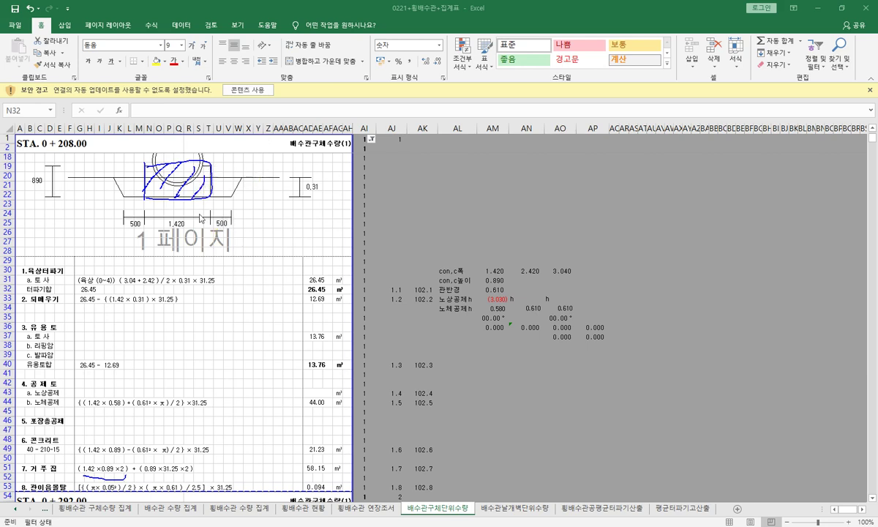
scroll(585, 243, "up", 4)
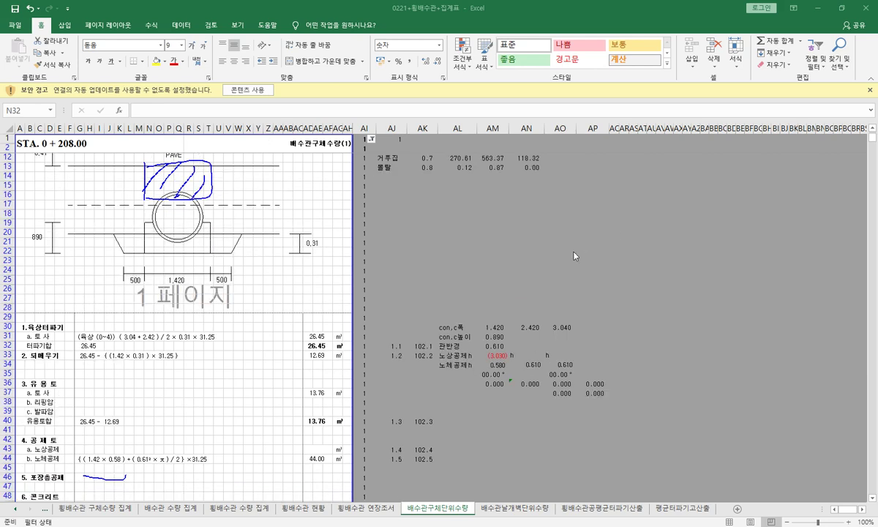
key("Escape")
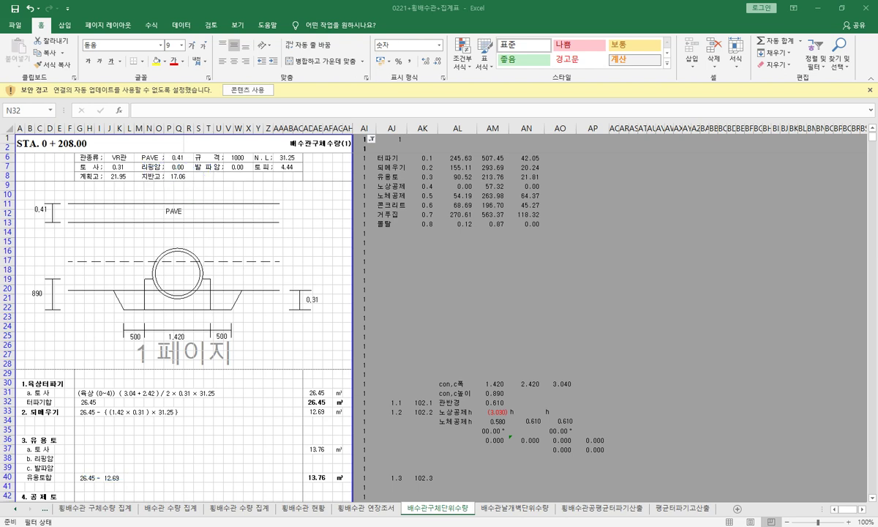
Step: Sketch the pipe and its base extending lengthwise from the section drawing, clear the sketch, and return to the formulas
left_click_drag(153, 267, 308, 212)
mouse_move(216, 278)
left_mouse_down()
mouse_move(301, 246)
mouse_move(305, 213)
mouse_move(330, 187)
left_mouse_up()
left_click_drag(307, 233, 310, 262)
left_click_drag(322, 191, 338, 220)
left_click_drag(310, 273, 354, 248)
mouse_move(157, 289)
left_mouse_down()
mouse_move(149, 304)
mouse_move(169, 302)
left_mouse_up()
left_click_drag(199, 287, 194, 300)
mouse_move(322, 214)
left_mouse_down()
mouse_move(315, 228)
mouse_move(337, 232)
mouse_move(344, 252)
left_mouse_up()
key("Escape")
scroll(464, 264, "down", 5)
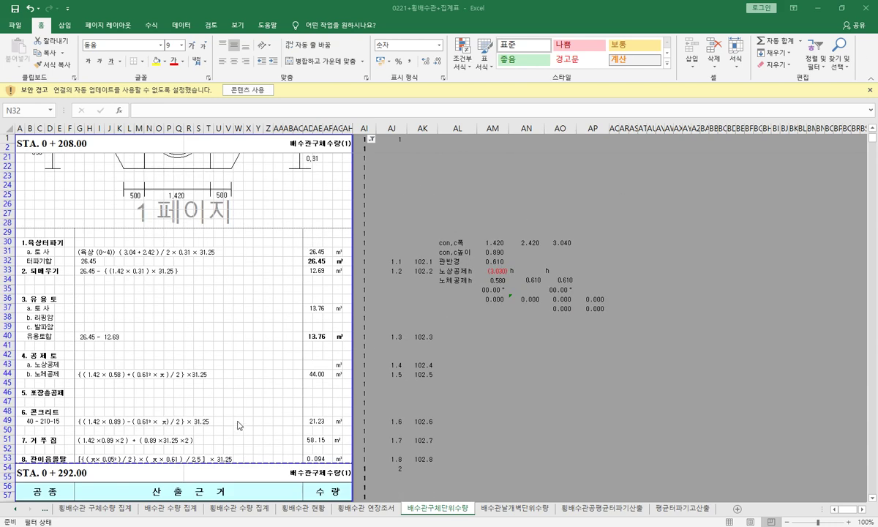
Step: Mark both side faces of the concrete base and sketch the side formwork along the pipe length
scroll(200, 457, "up", 1)
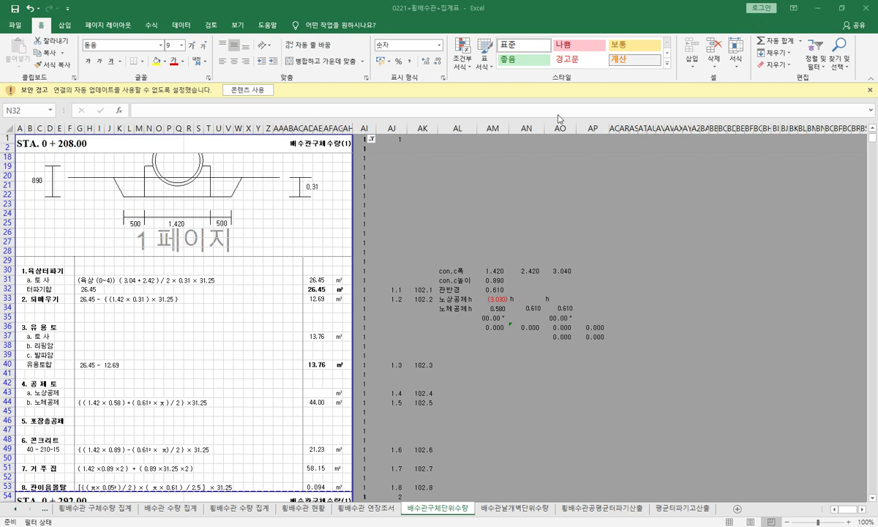
left_click_drag(144, 162, 137, 196)
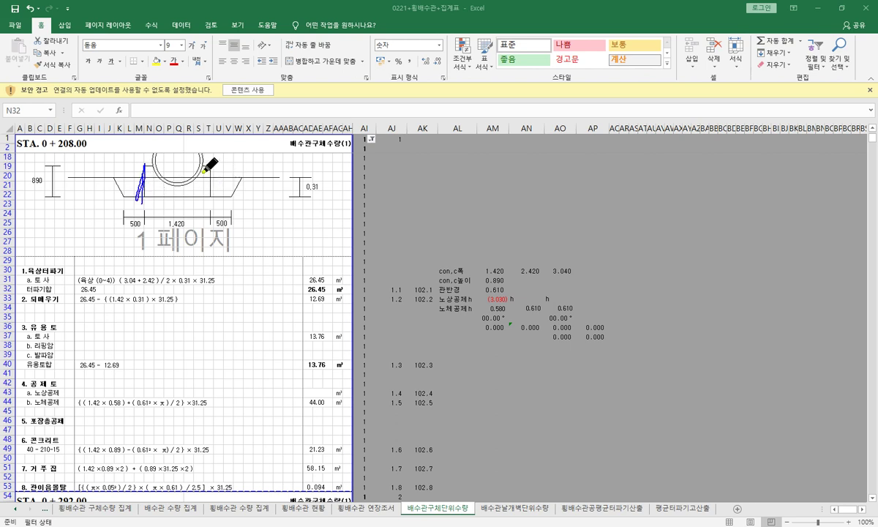
mouse_move(211, 168)
left_mouse_down()
mouse_move(209, 199)
mouse_move(231, 162)
left_mouse_up()
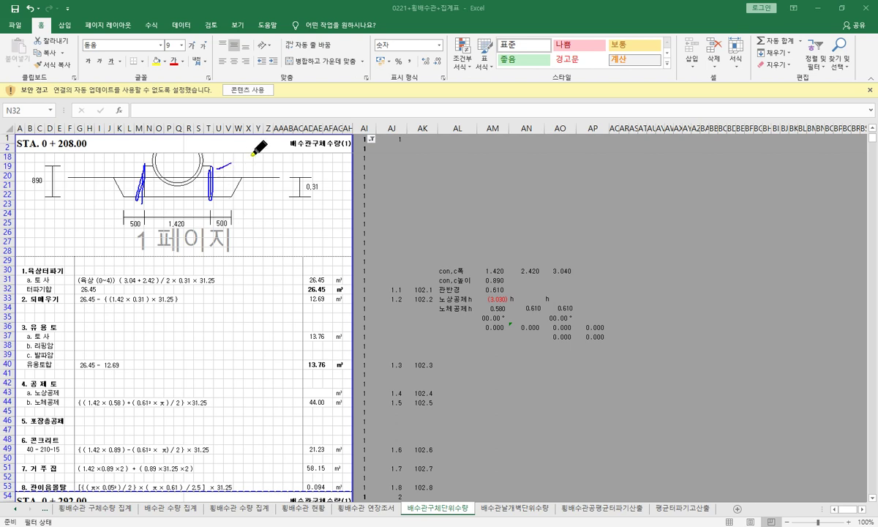
left_click_drag(220, 197, 311, 170)
left_click_drag(219, 168, 264, 155)
mouse_move(243, 163)
left_mouse_down()
mouse_move(237, 178)
mouse_move(253, 176)
left_mouse_up()
mouse_move(270, 160)
left_mouse_down()
mouse_move(269, 176)
mouse_move(275, 158)
left_mouse_up()
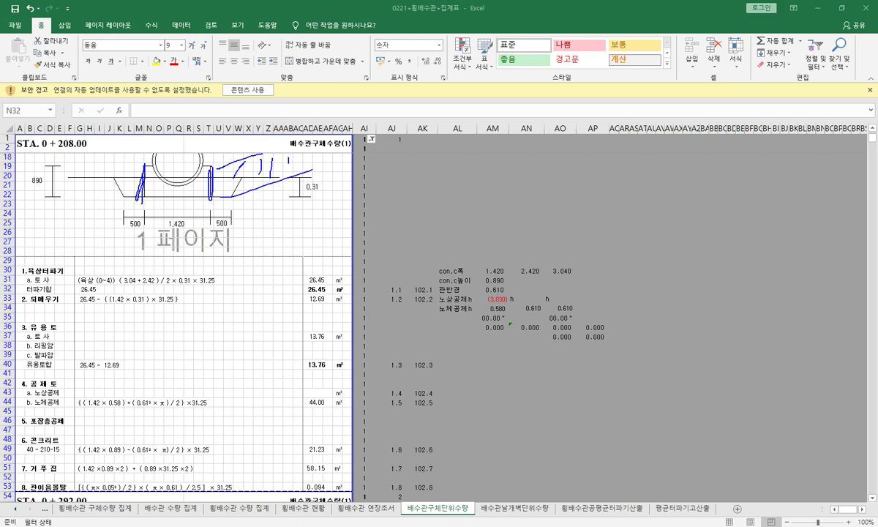
Step: Switch to Chrome, search Google for 횡배수관 거푸집, examine the photo of the formwork on site, and close the browser
key("alt+Tab")
left_click(422, 220)
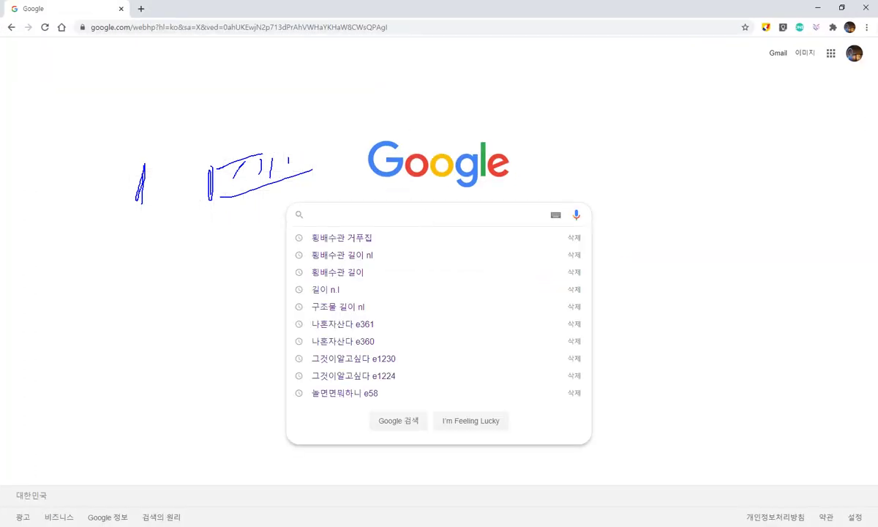
left_click(412, 237)
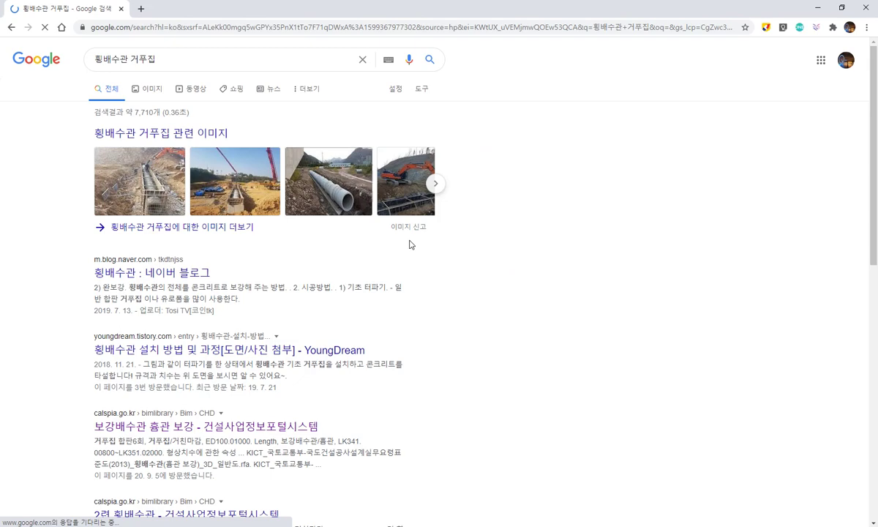
left_click(223, 192)
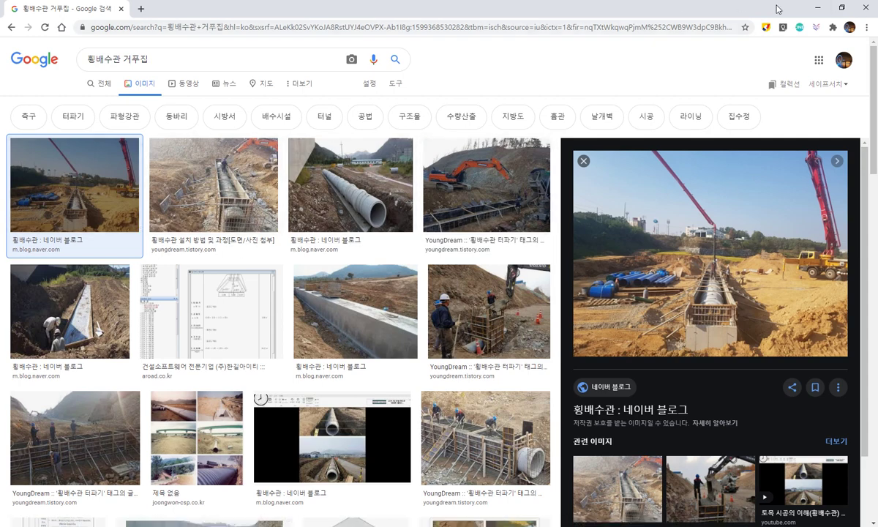
left_click(863, 7)
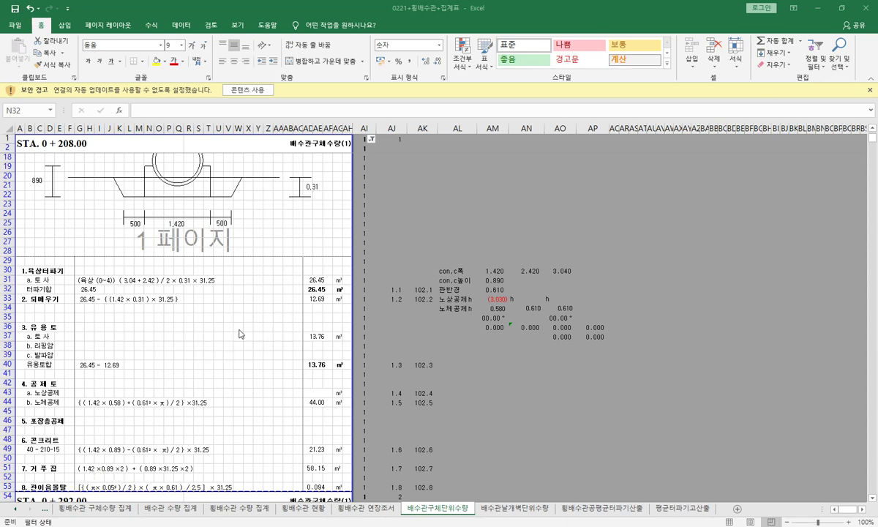
Step: Mark the 관이음몰탈 formula of STA. 0 + 208.00 and the π × 0.05² term of STA. 0 + 292.00
left_click_drag(134, 489, 213, 489)
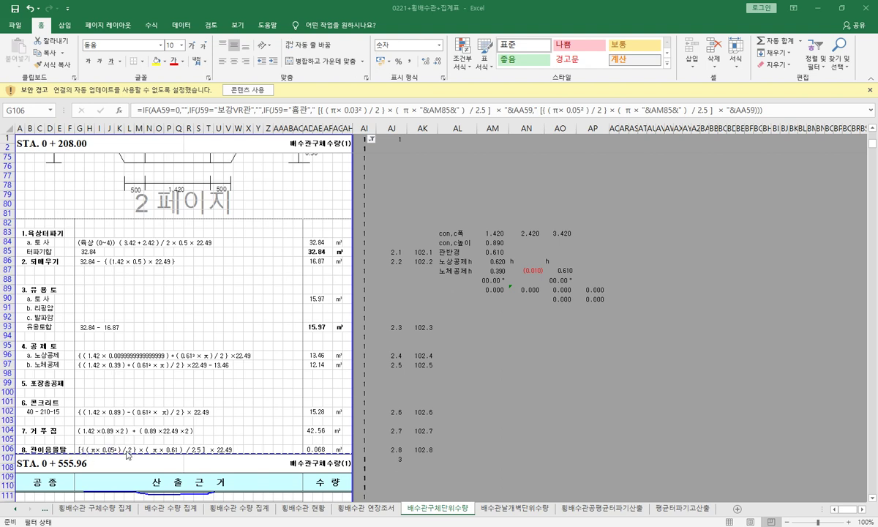
mouse_move(106, 454)
left_mouse_down()
mouse_move(97, 448)
mouse_move(119, 439)
mouse_move(84, 439)
mouse_move(104, 453)
left_mouse_up()
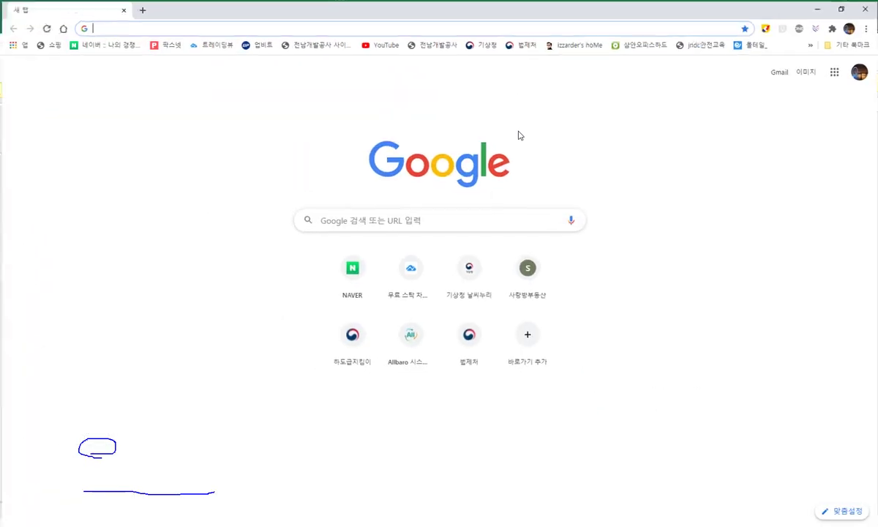
left_click(424, 220)
type("ㅎ")
key("BackSpace")
type("횡")
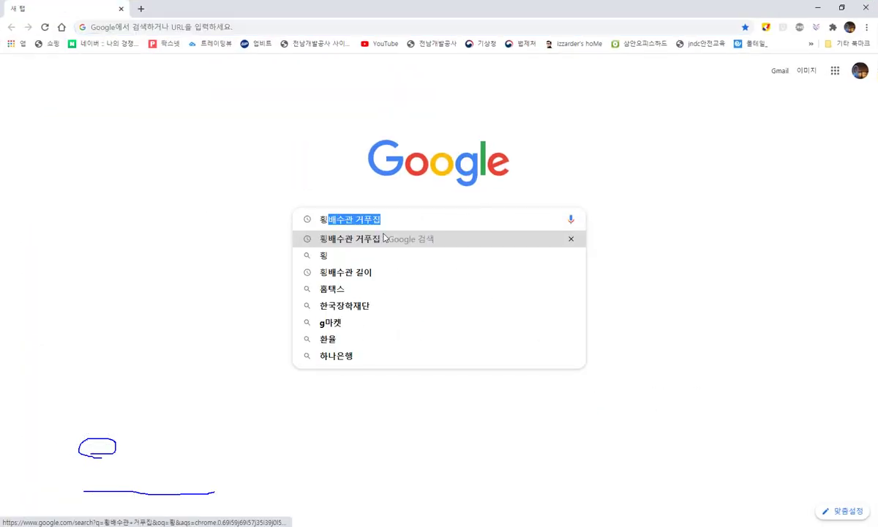
type("횡")
key("Return")
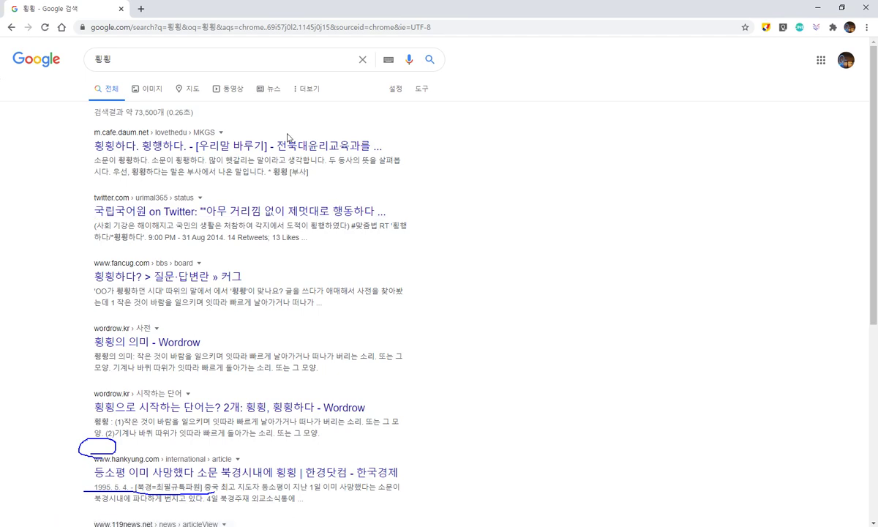
Step: Search Google for 횡배수관 거푸집
left_click(281, 58)
key("BackSpace")
type("배")
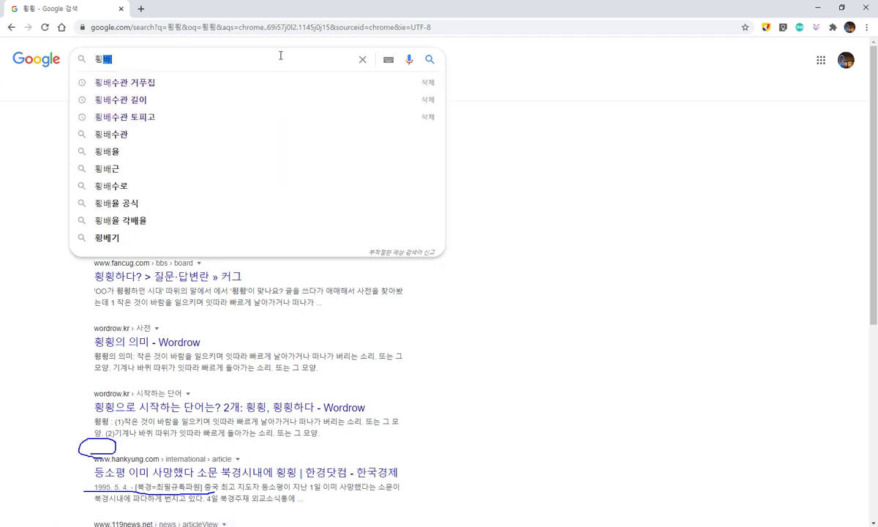
key("Down")
key("Return")
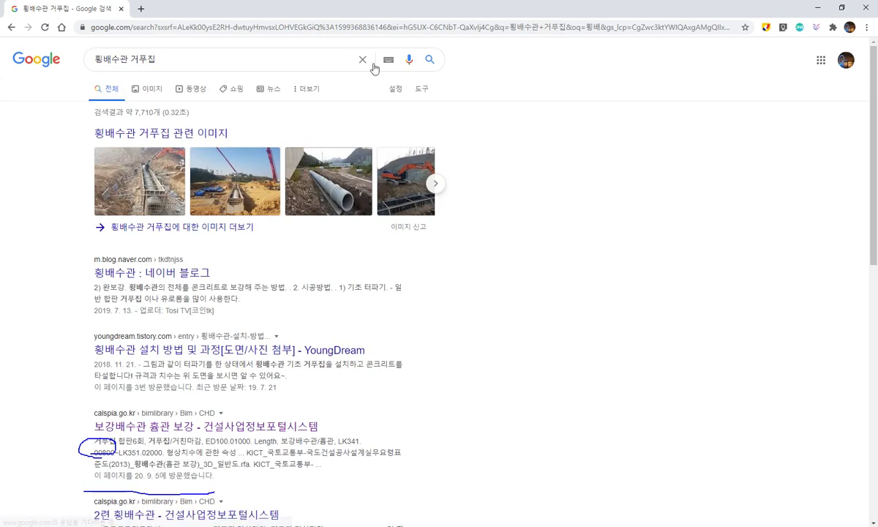
Step: Open the Naver blog post behind the photo of the laid concrete pipe, look through its construction photos and close it
left_click(324, 194)
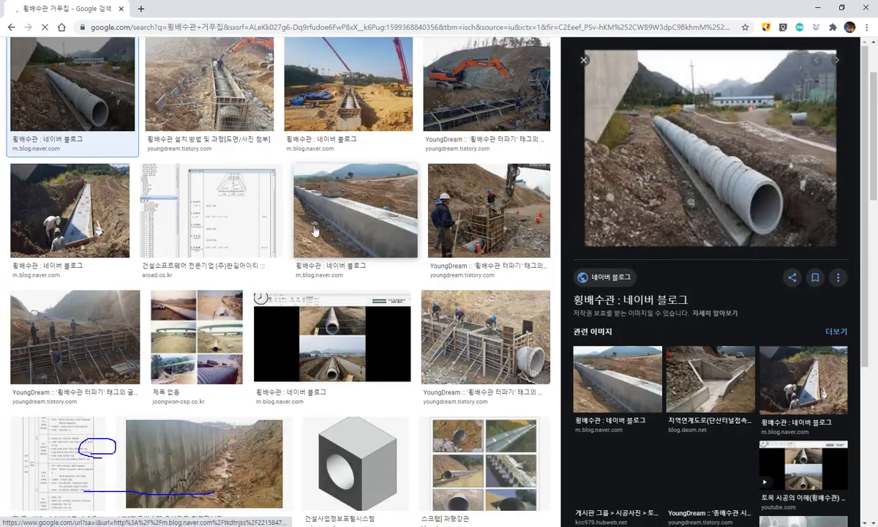
left_click(629, 172)
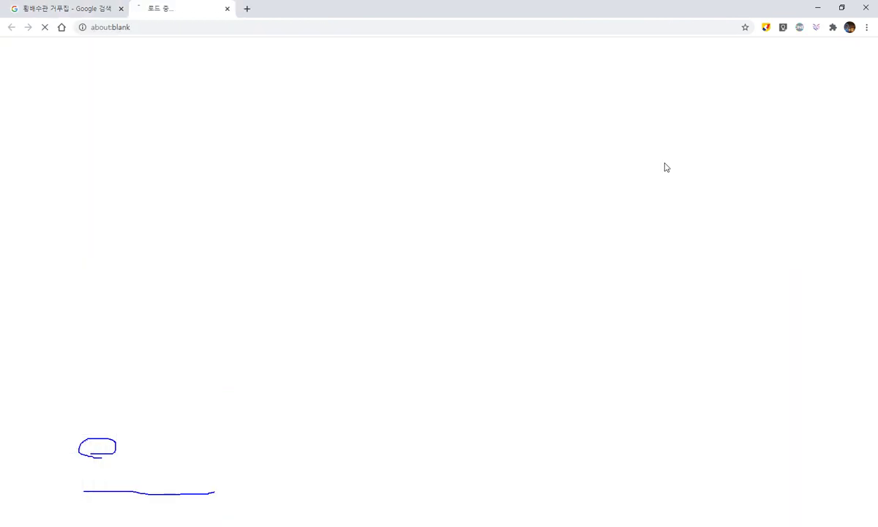
scroll(540, 139, "down", 14)
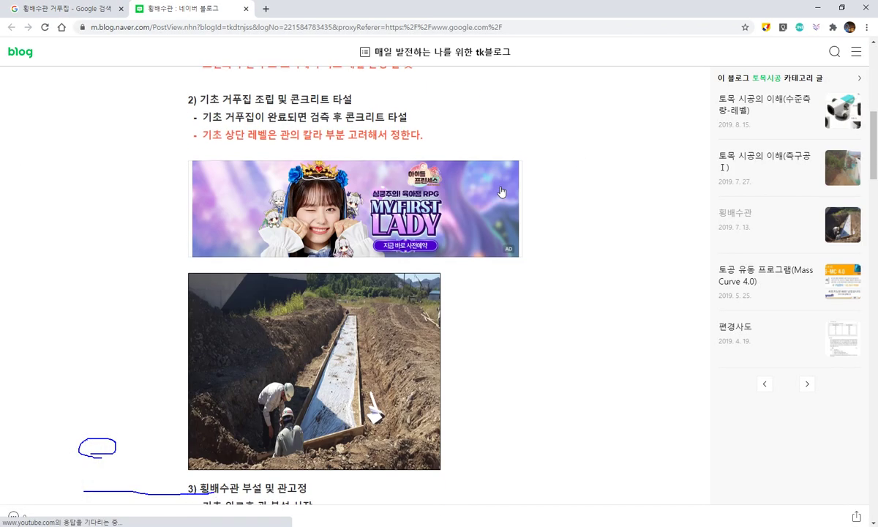
scroll(458, 202, "up", 1)
scroll(459, 202, "down", 5)
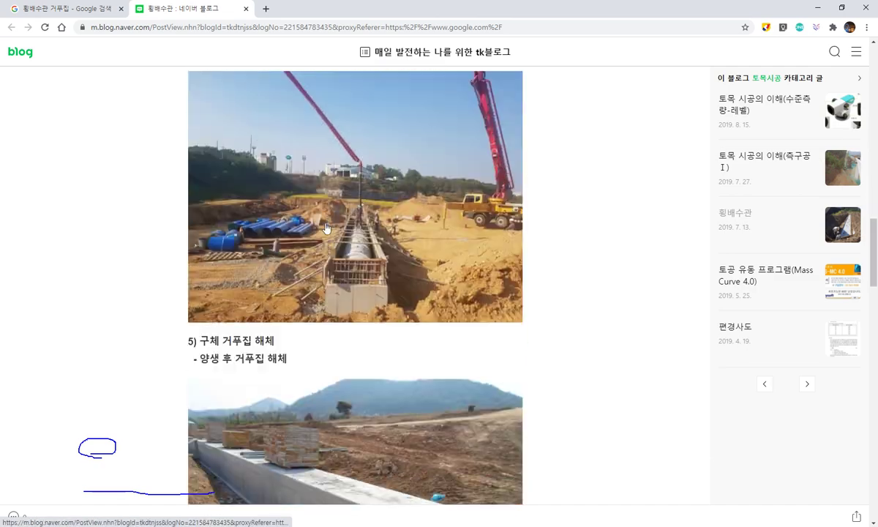
left_click(246, 8)
Step: Browse the image results for pipe formwork photos and open the YoungDream article 횡배수관 설치 방법 및 과정
scroll(370, 238, "down", 2)
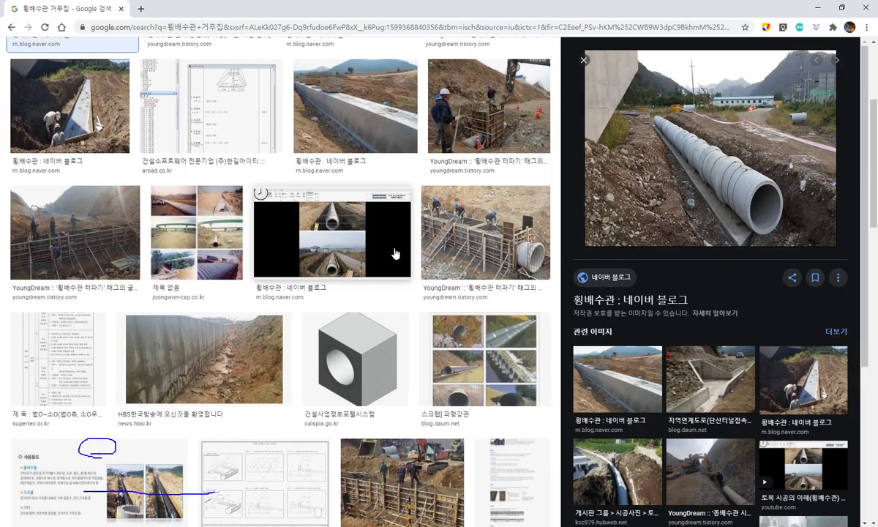
scroll(374, 264, "down", 2)
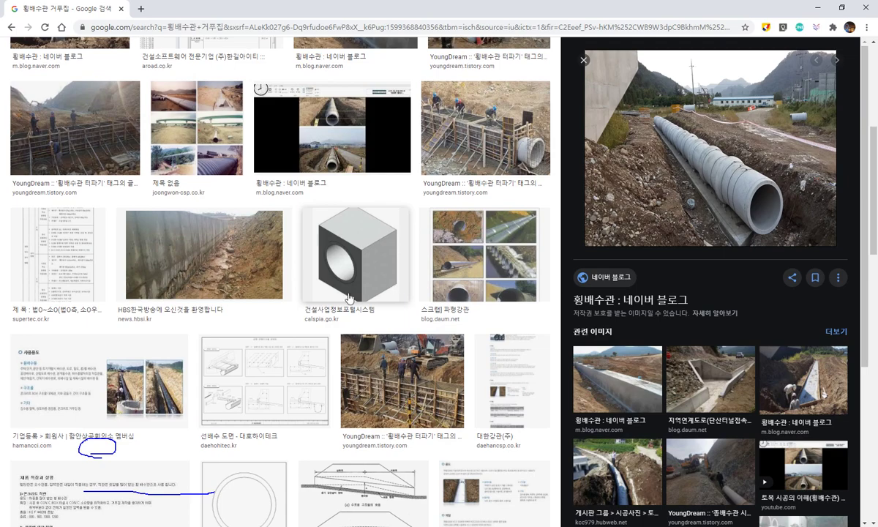
scroll(344, 293, "down", 3)
scroll(329, 296, "up", 10)
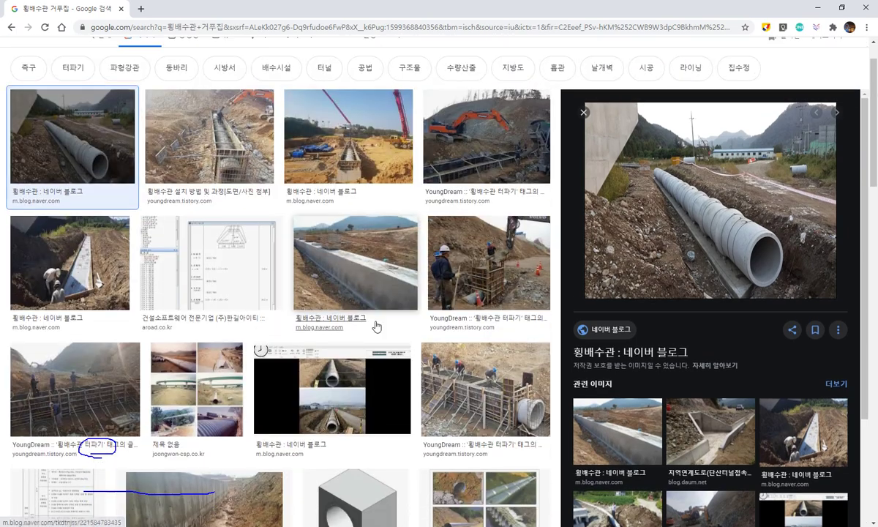
scroll(377, 337, "up", 2)
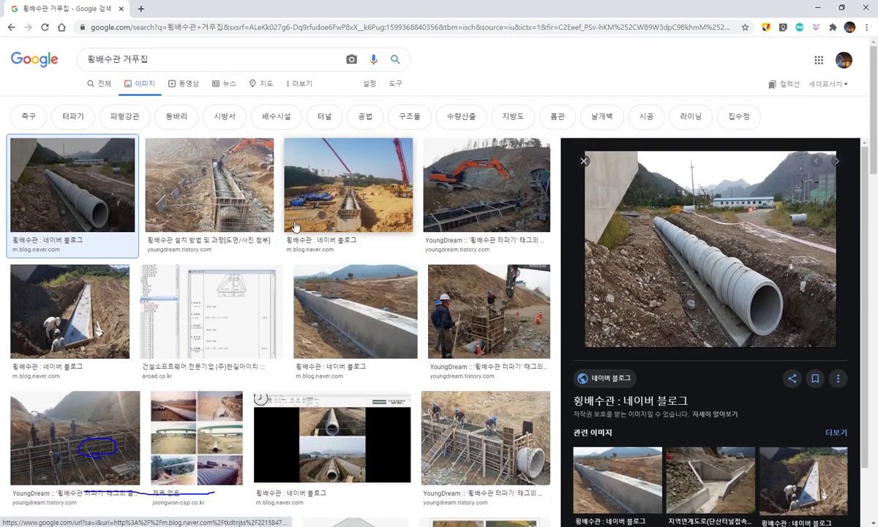
left_click(220, 187)
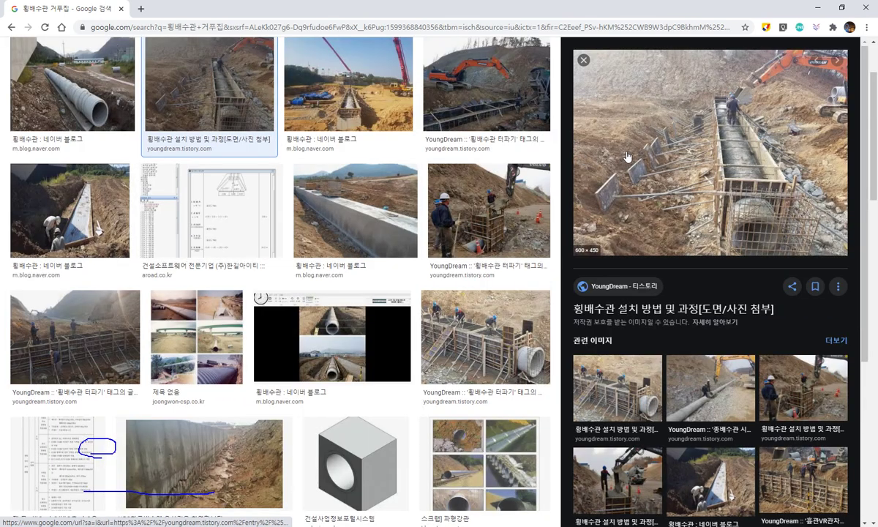
scroll(662, 176, "down", 2)
scroll(674, 183, "up", 2)
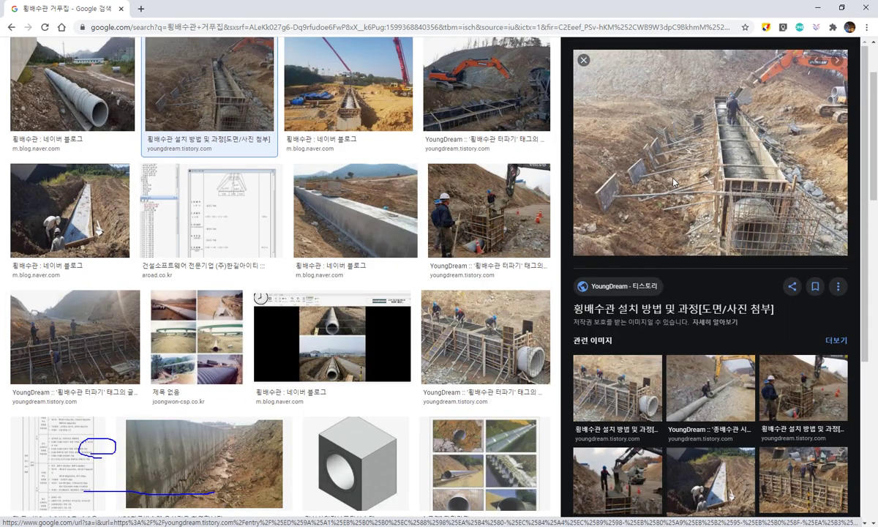
left_click(722, 164)
Step: Look through the article's photos as far as the one showing workers pouring concrete into the formwork beside the pipe
scroll(407, 161, "down", 3)
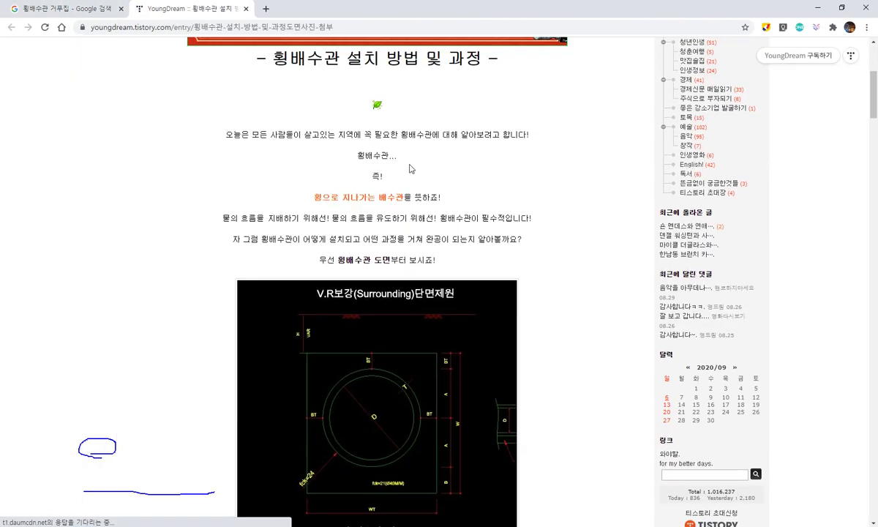
scroll(410, 168, "down", 20)
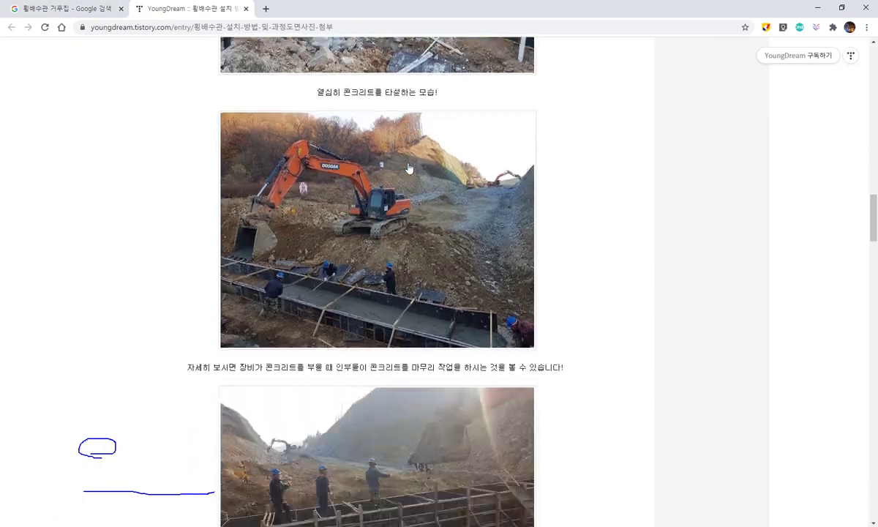
scroll(409, 168, "down", 13)
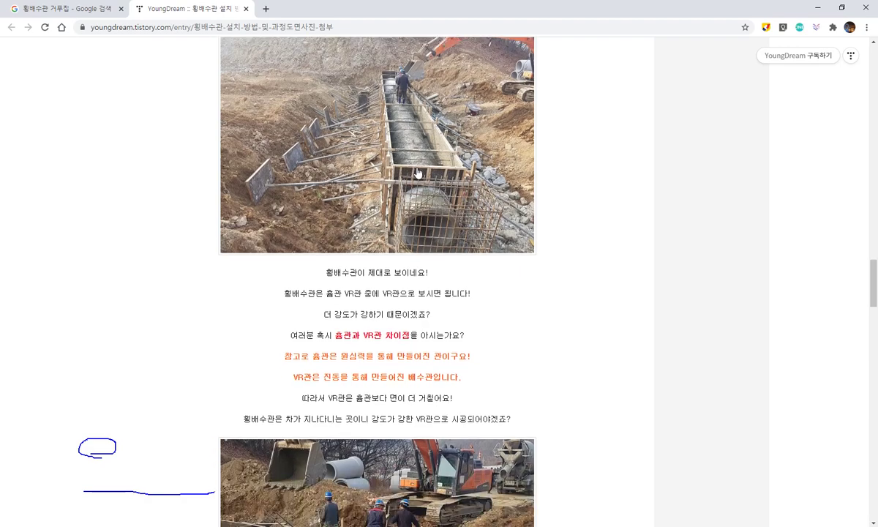
scroll(428, 170, "up", 1)
scroll(428, 159, "down", 10)
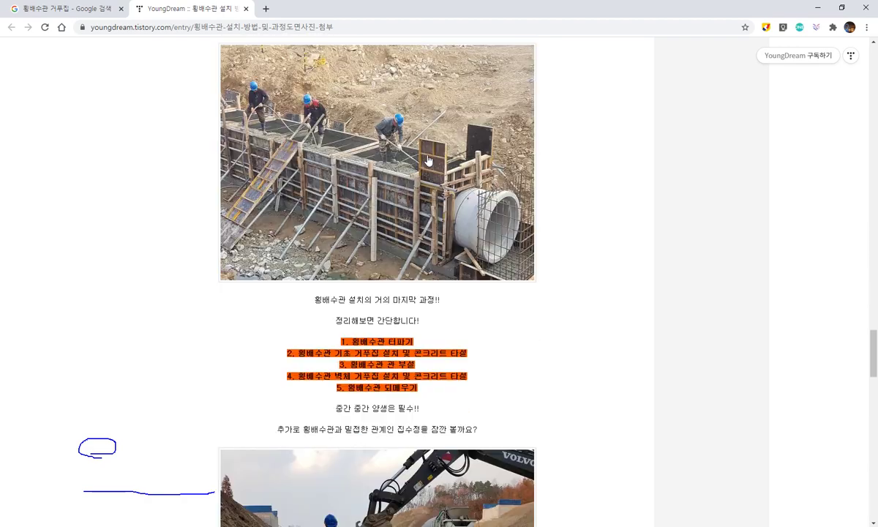
scroll(402, 154, "up", 2)
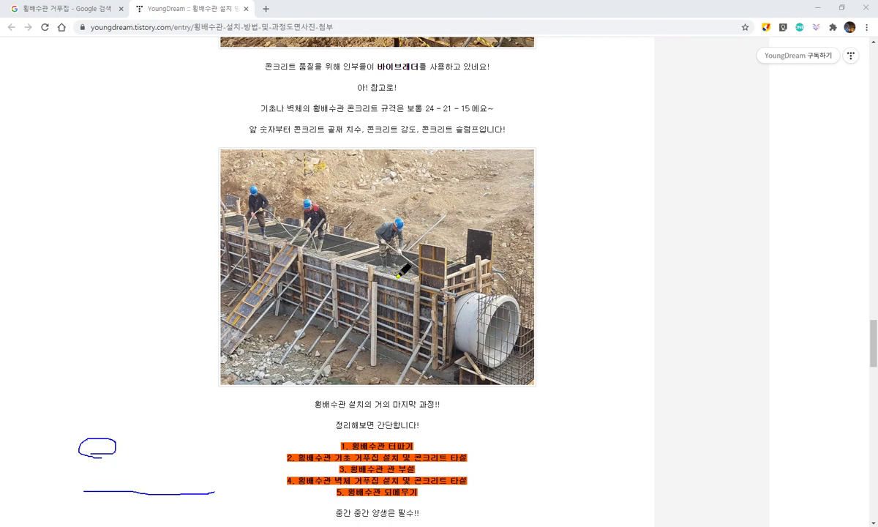
Step: Mark a spot on the concrete in the formwork photo, sketch the stepped pipe joint with hatched mortar beside it, and clear the sketch
mouse_move(416, 272)
left_mouse_down()
mouse_move(396, 275)
mouse_move(414, 267)
left_mouse_up()
mouse_move(623, 226)
left_mouse_down()
mouse_move(619, 252)
mouse_move(727, 255)
left_mouse_up()
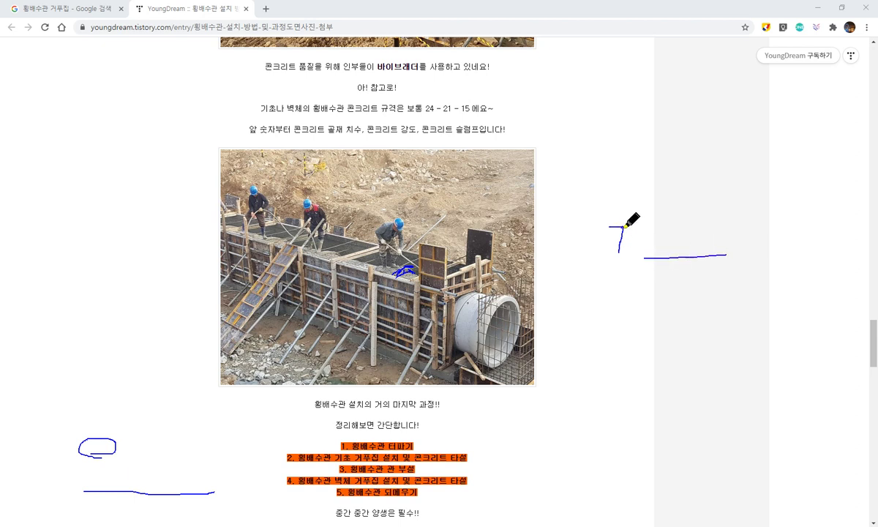
left_click_drag(588, 228, 623, 228)
mouse_move(625, 230)
left_mouse_down()
mouse_move(626, 252)
mouse_move(668, 248)
mouse_move(625, 252)
mouse_move(658, 251)
mouse_move(623, 235)
mouse_move(668, 251)
mouse_move(658, 238)
mouse_move(628, 237)
mouse_move(650, 240)
left_mouse_up()
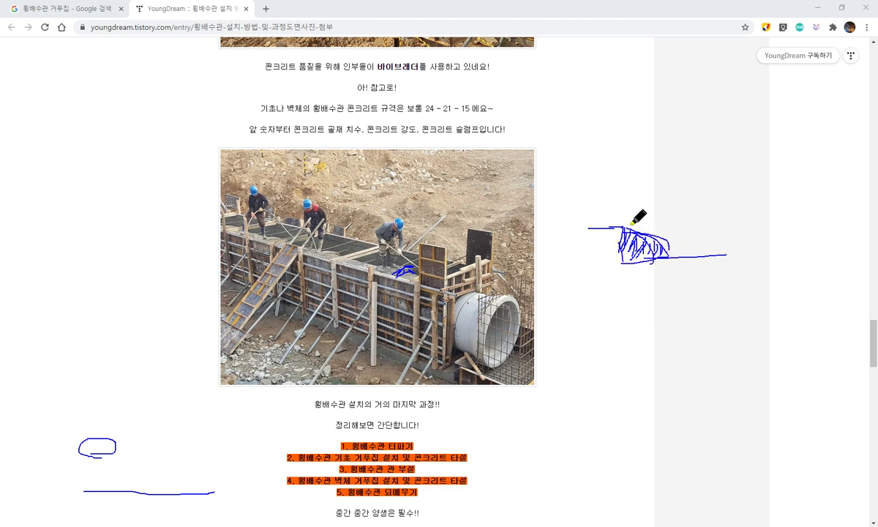
key("Escape")
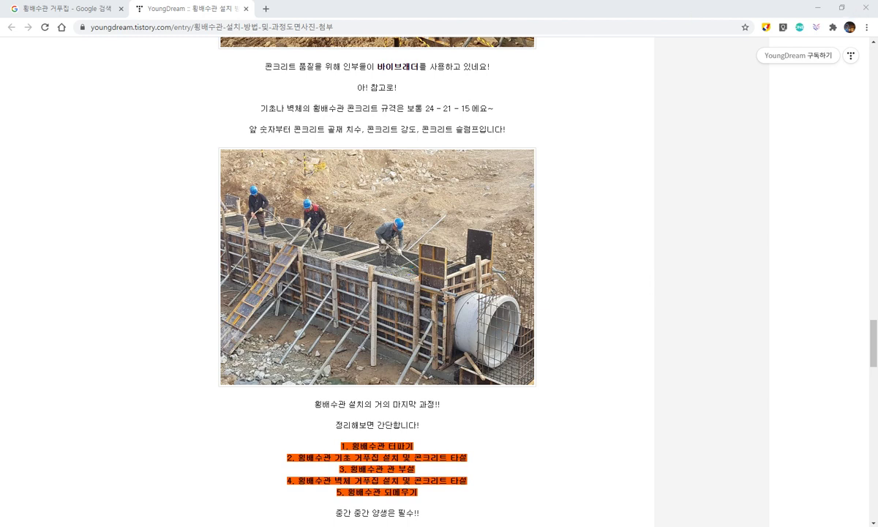
Step: Return to the Excel workbook and point out the π × 0.05², / 2 and 0.61 terms of the 관이음몰탈 formula in row 106
left_click(817, 7)
scroll(231, 330, "down", 1)
scroll(212, 374, "up", 2)
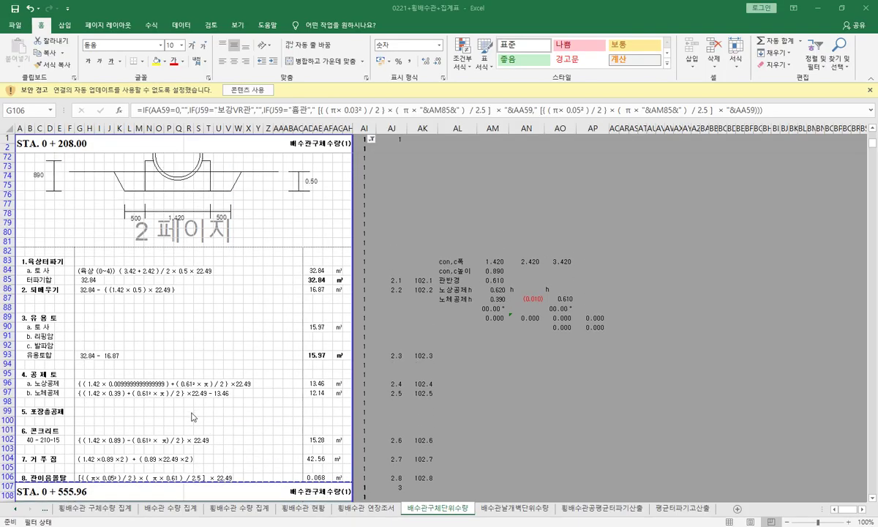
left_click(90, 478)
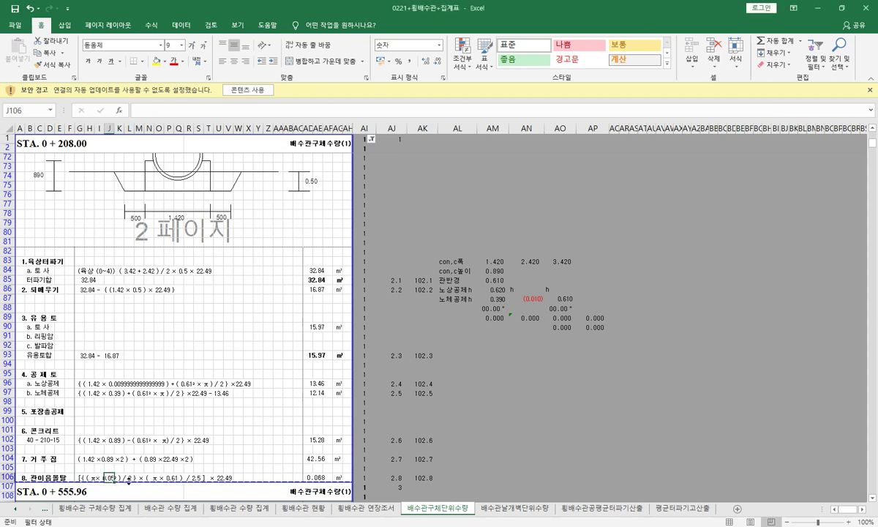
left_click(99, 478)
left_click(110, 477)
left_click(127, 479)
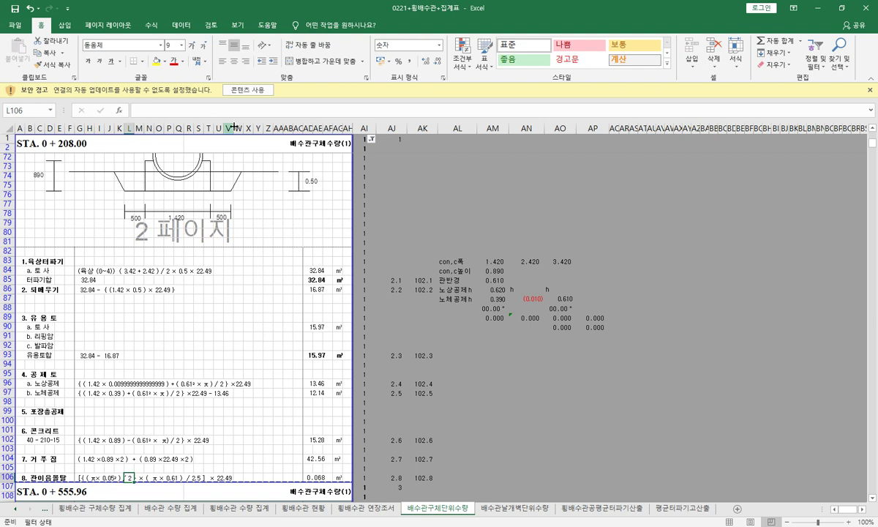
left_click(173, 478)
Step: Compare the pipe section drawing with the 관이음몰탈 formula's 0.61, 2.5 and 22.49 terms, and inspect its quantity cell
scroll(223, 403, "up", 3)
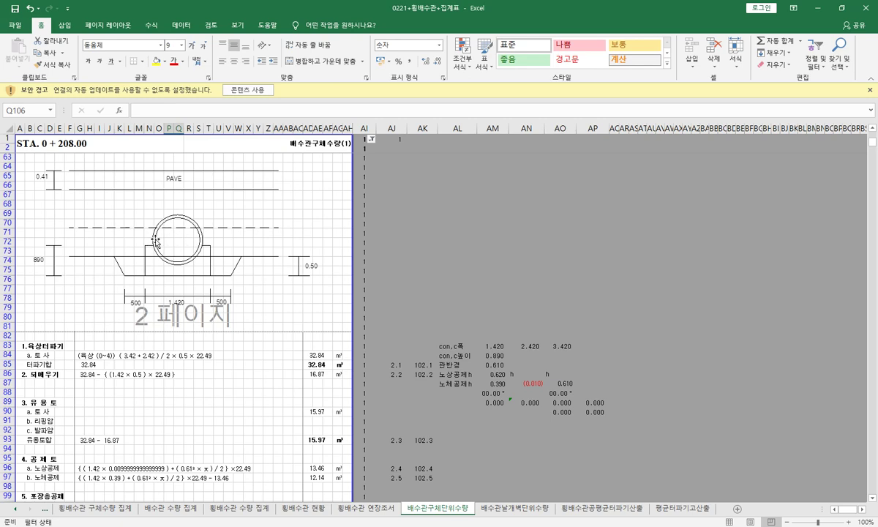
scroll(207, 257, "down", 2)
scroll(206, 256, "down", 2)
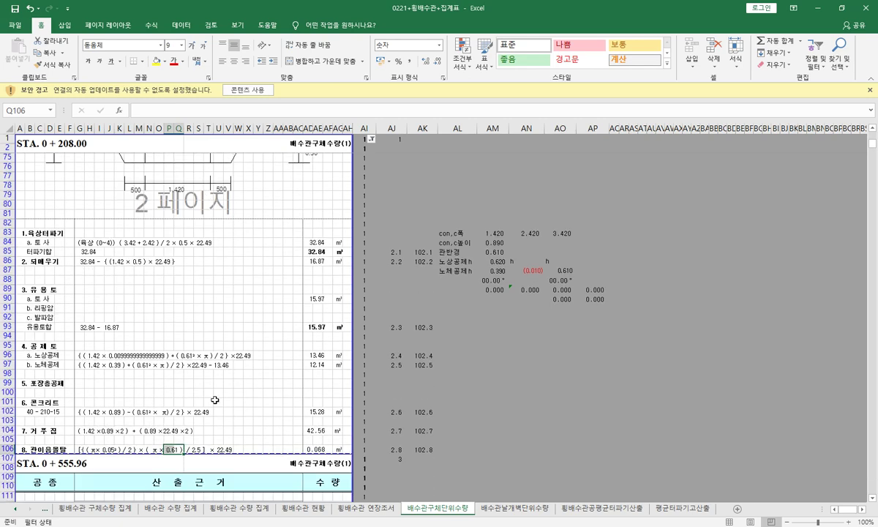
left_click(178, 450)
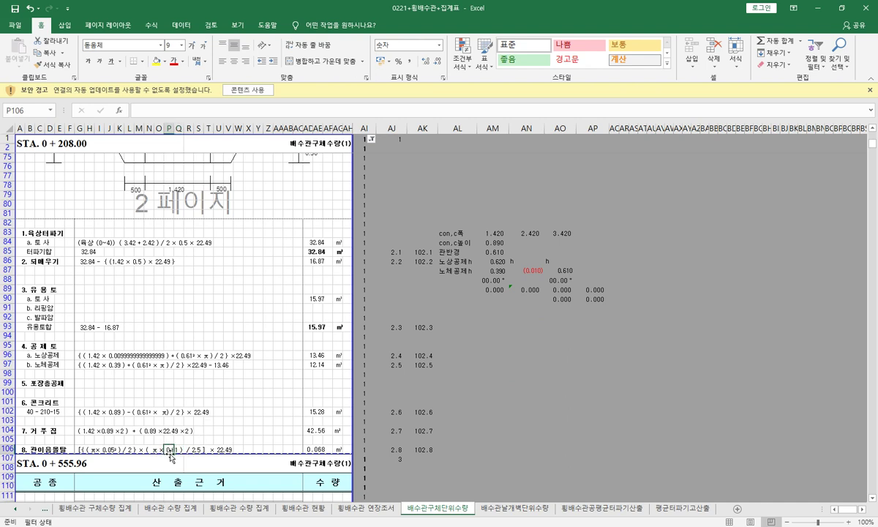
left_click(198, 449)
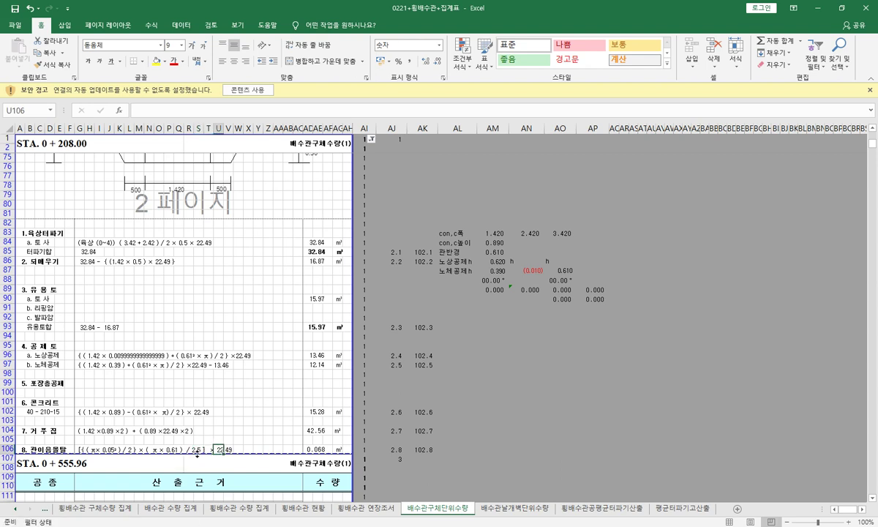
left_click(222, 448)
left_click(331, 448)
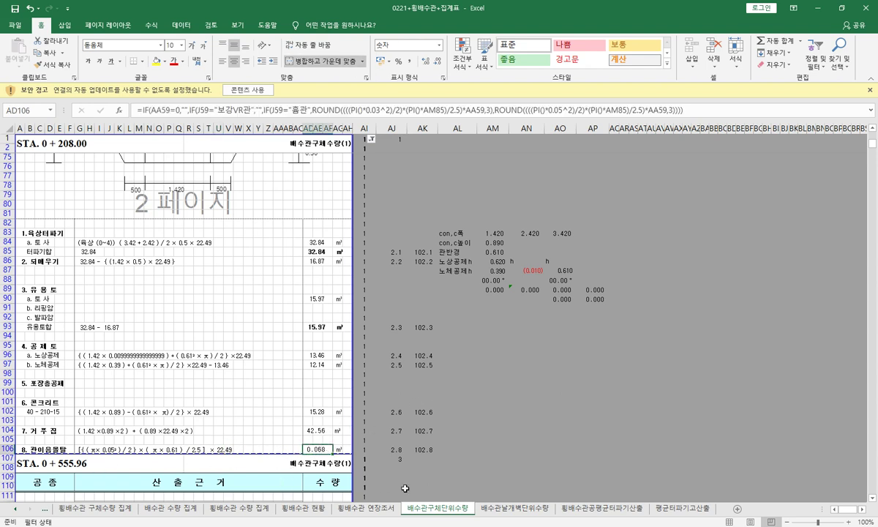
Step: Examine the pipe lengths and wing wall counts on the 횡배수관 연장조서 sheet
left_click(423, 411)
left_click(366, 507)
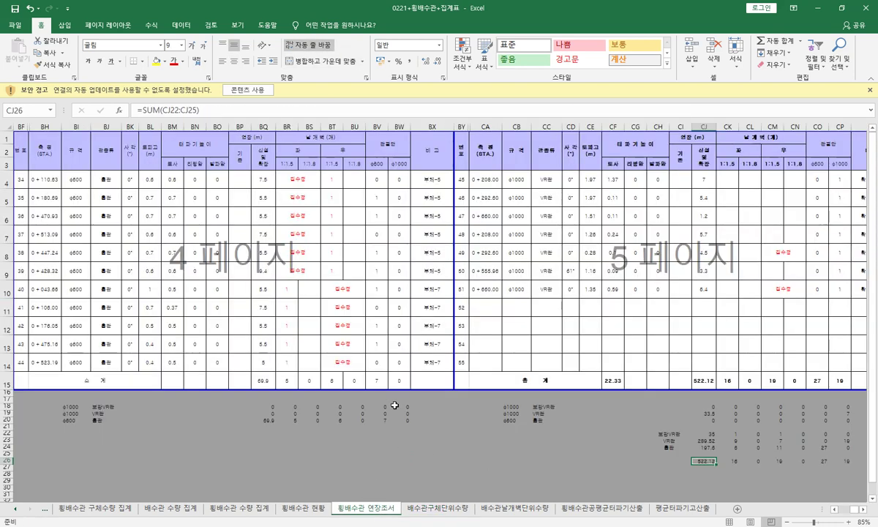
left_click(284, 308)
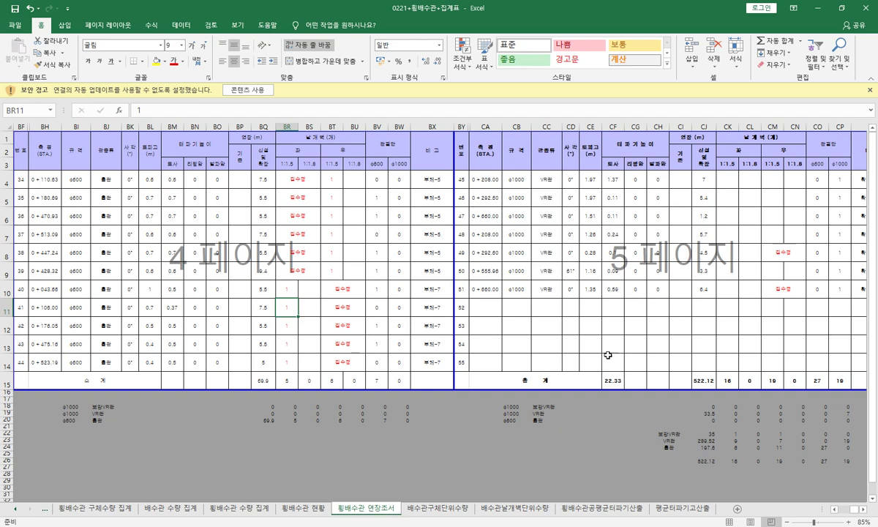
Step: Examine the station list with pipe sizes, lengths and wing walls on the 횡배수관 현황 sheet
left_click(299, 508)
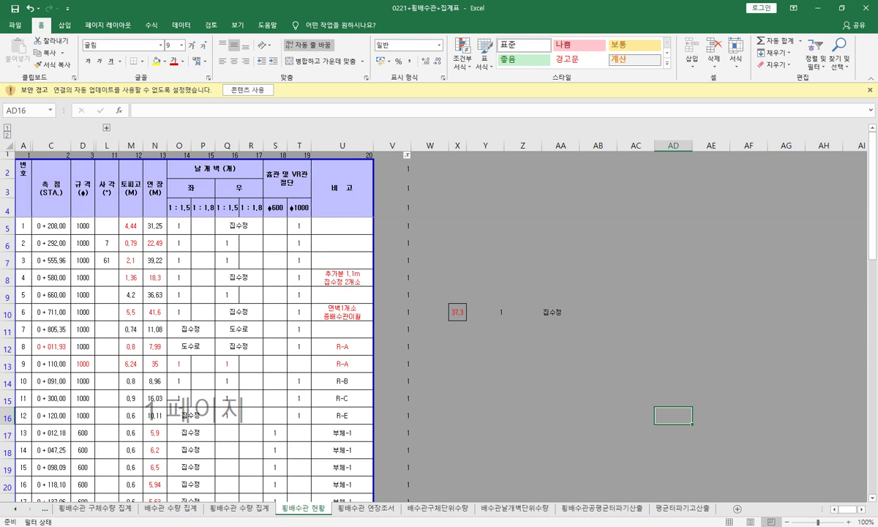
key("alt+Tab")
key("alt+Tab")
scroll(322, 424, "down", 2)
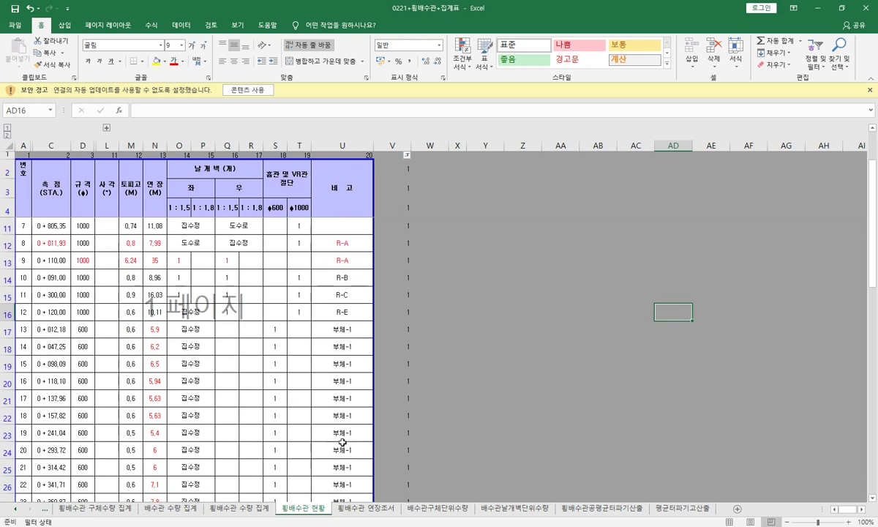
scroll(342, 442, "up", 2)
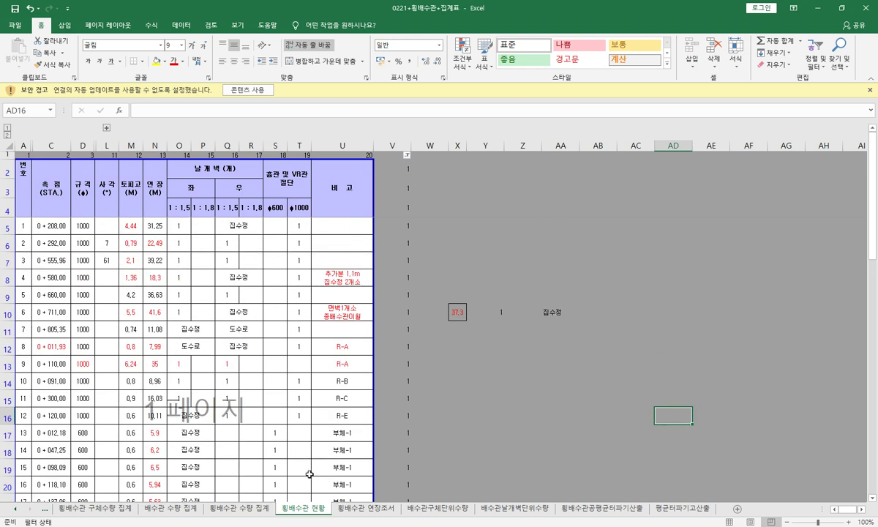
Step: Compare the station list on the 횡배수관 현황 sheet with the 횡배수관 연장조서 sheet, including the numbering in row 1
scroll(310, 469, "down", 4)
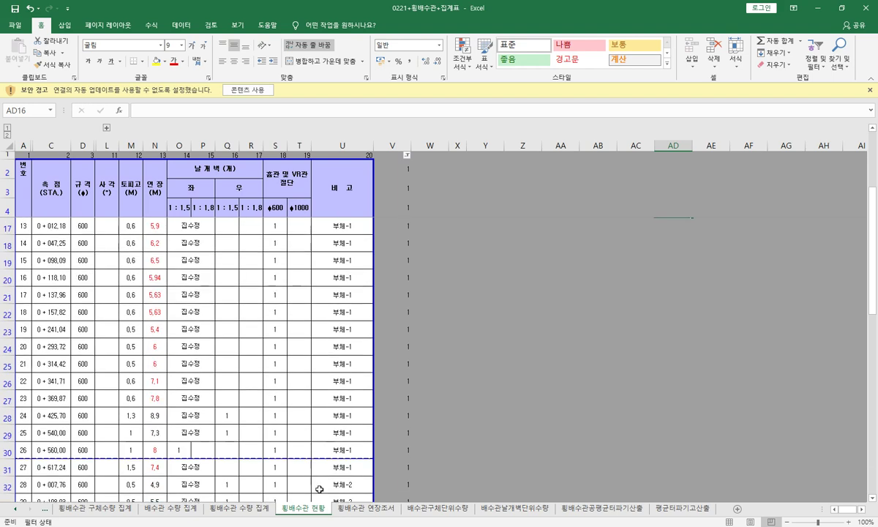
left_click(363, 509)
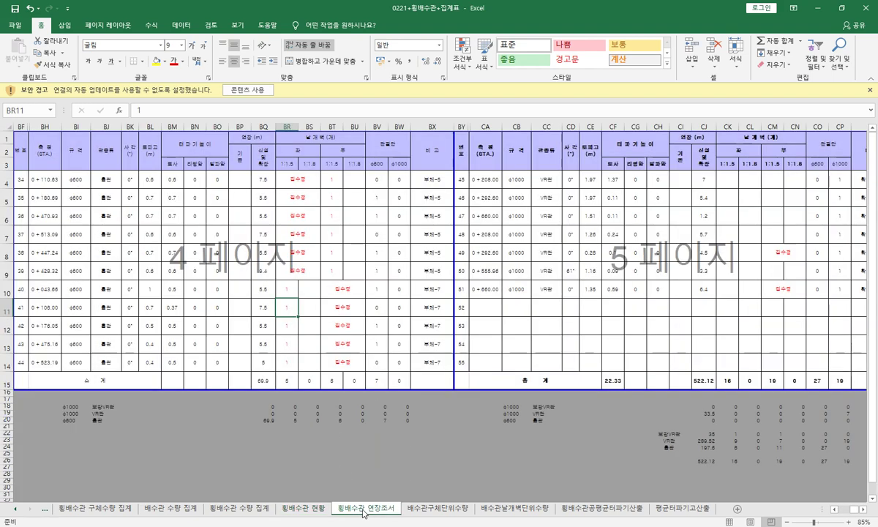
left_click(302, 508)
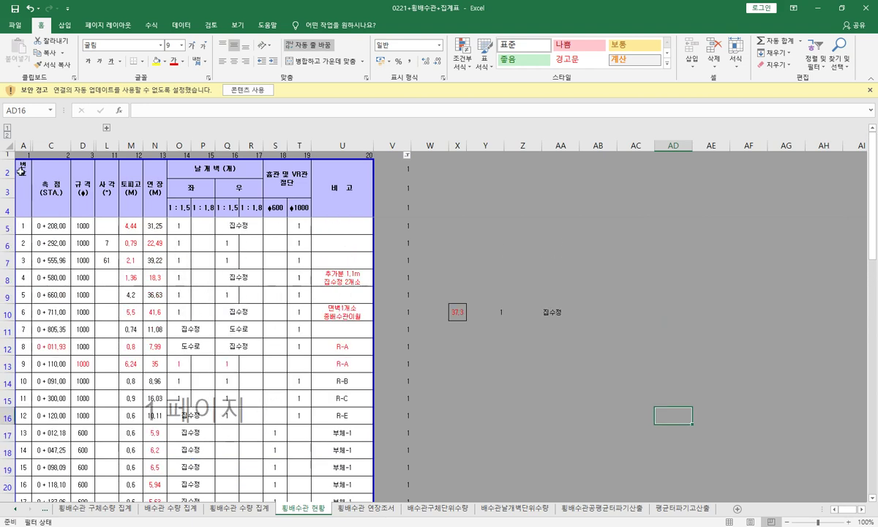
left_click(6, 153)
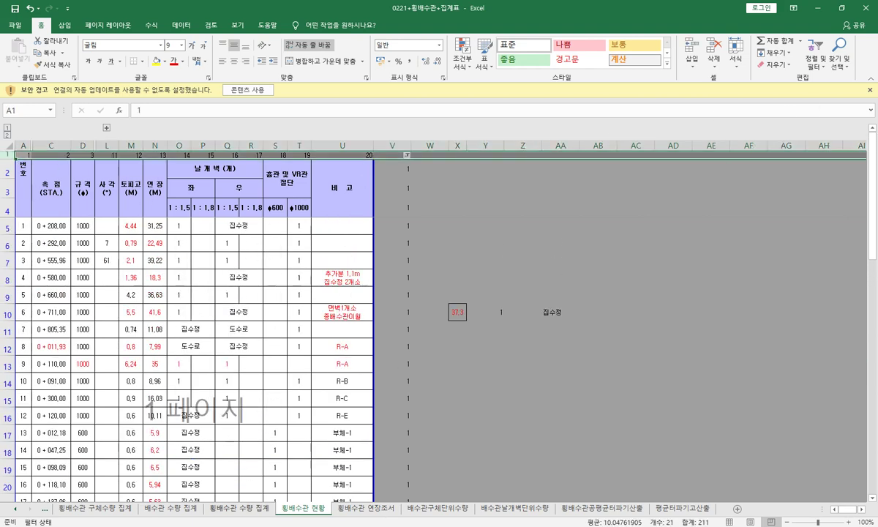
left_click(189, 449)
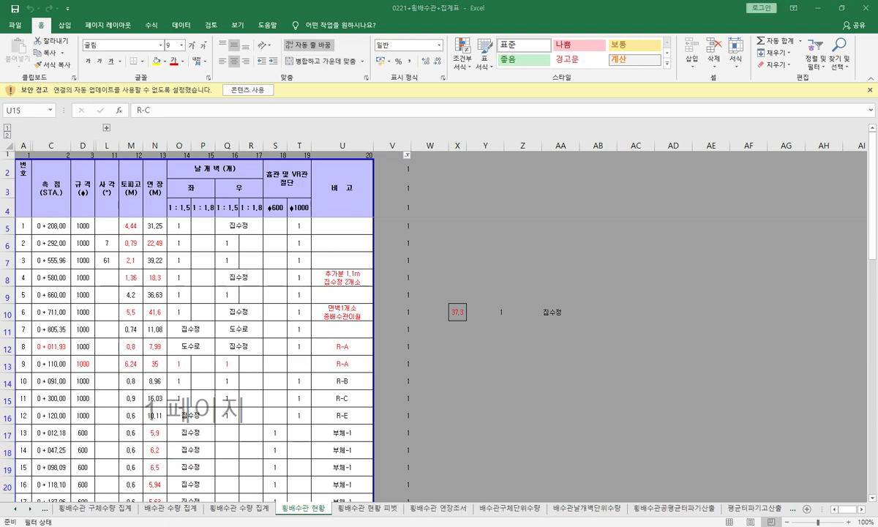
Step: Inspect the φ600 cutting formula in row 16 and the merged headers from 측점 to 연장 on the 횡배수관 현황 sheet
key("Down")
key("Left")
key("Left")
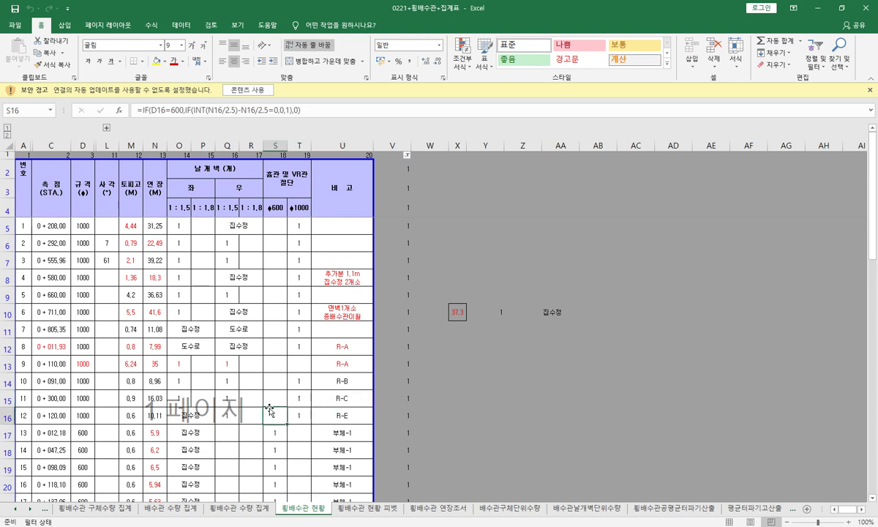
left_click(65, 193)
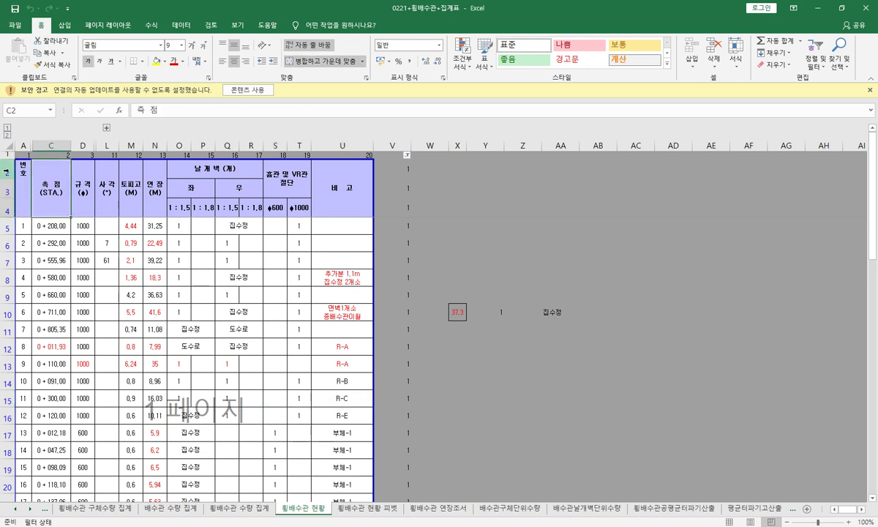
left_click(85, 177)
key("Right")
key("Right")
key("Right")
key("Right")
key("Right")
key("Left")
key("Left")
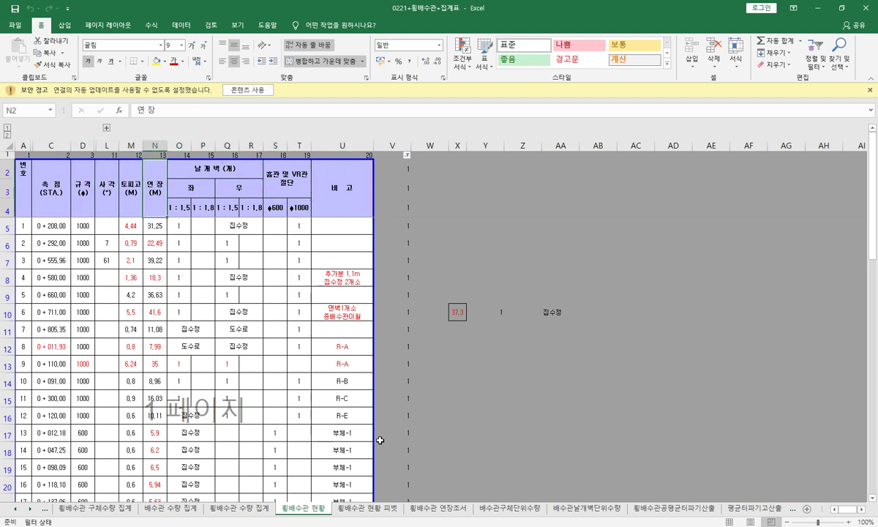
Step: Examine the single-row headers from 번호 to 토피 on the 횡배수관 현황 피벗 sheet
left_click(370, 510)
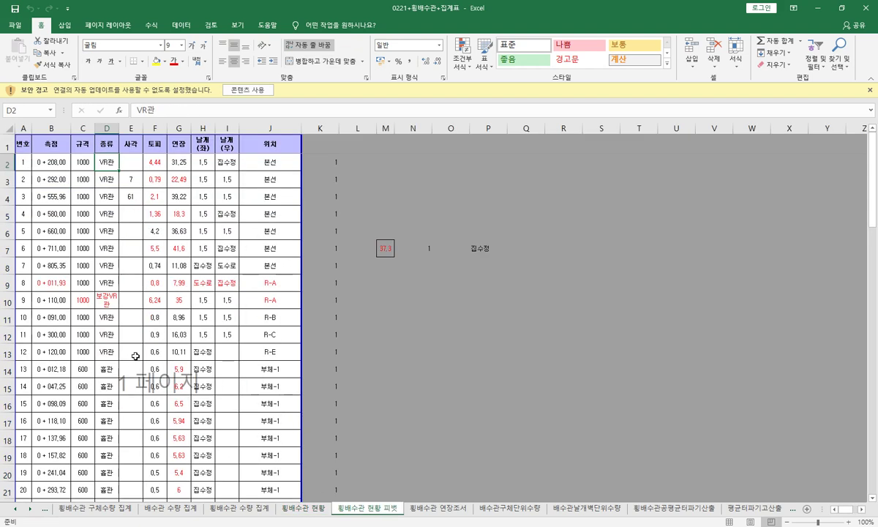
left_click(124, 293)
left_click(22, 151)
key("Right")
key("Right")
key("Right")
key("Right")
key("Right")
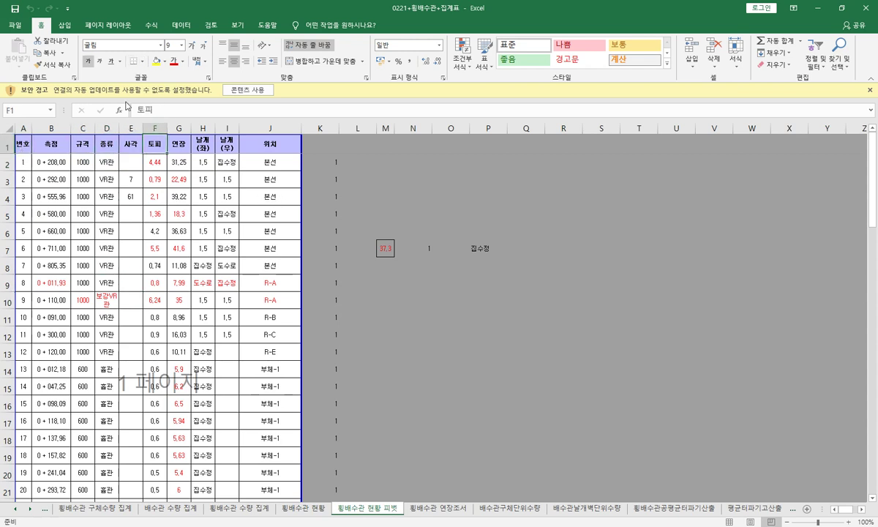
Step: Insert a pivot table on a new worksheet from the range A1:J80 of the 횡배수관 현황 피벗 sheet
left_click(65, 24)
left_click(15, 55)
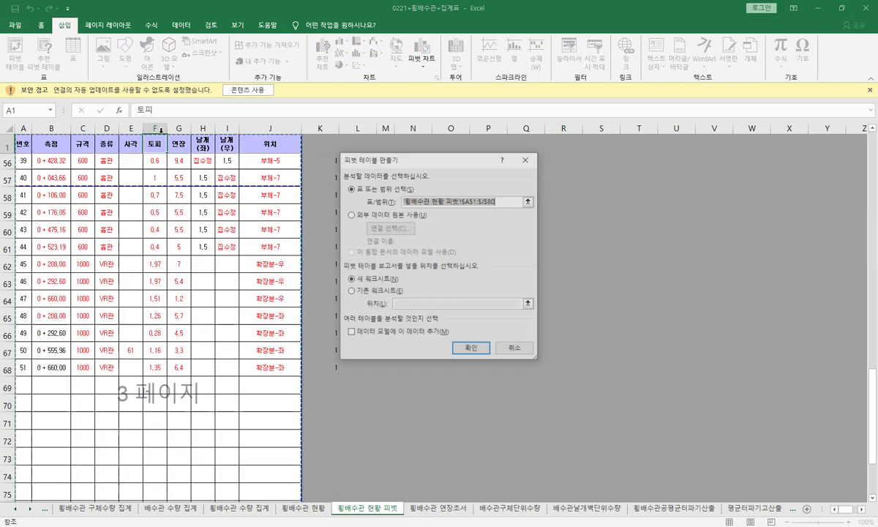
left_click(471, 348)
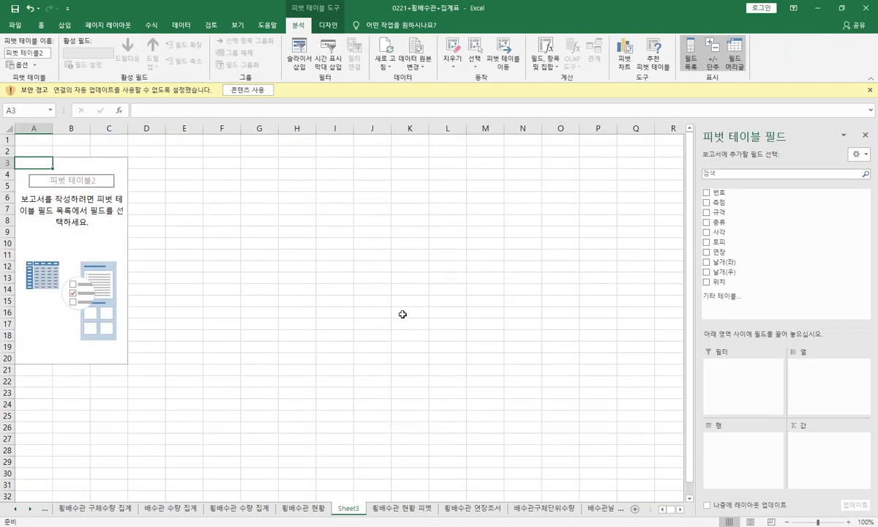
Step: Switch the new pivot table to the classic layout that allows placing fields directly in the grid
left_click(136, 256)
left_click(110, 220)
left_click(16, 64)
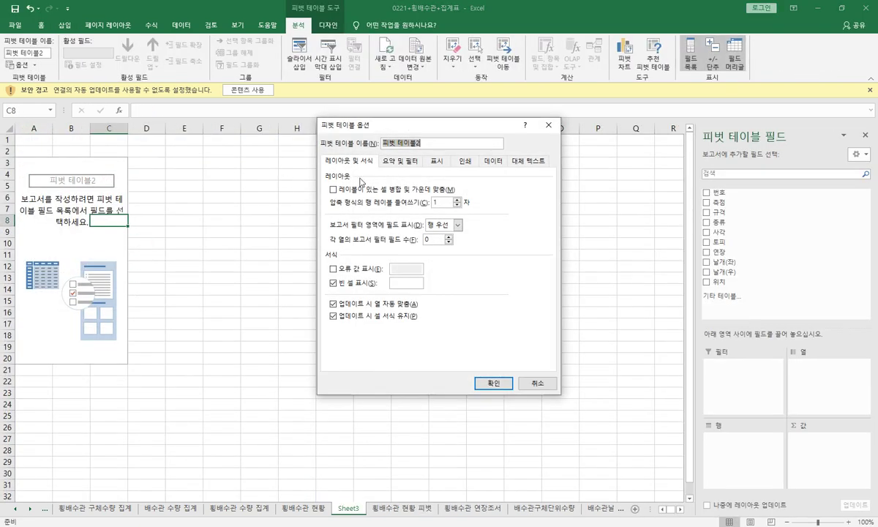
left_click(437, 161)
left_click(357, 253)
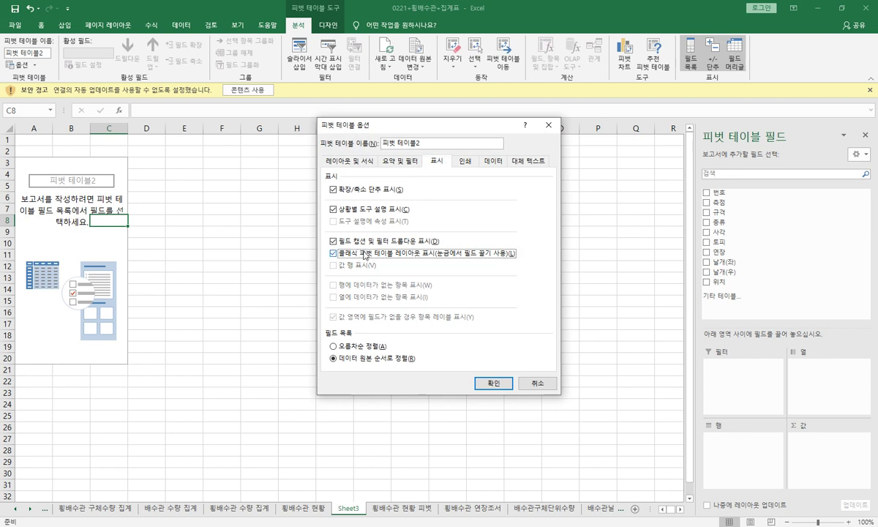
left_click(494, 383)
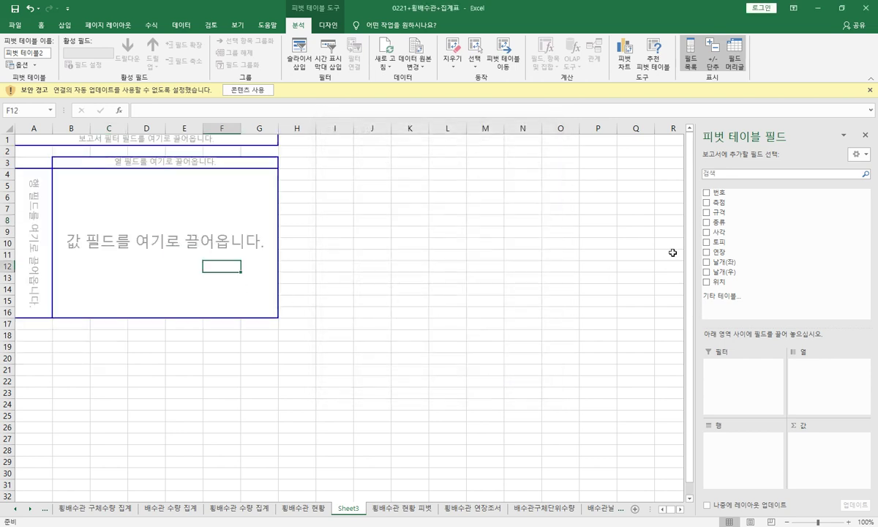
Step: Add 종류 as the pivot table's row field and 연장 as its summed value, and review the length of each pipe type
left_click_drag(743, 208, 42, 202)
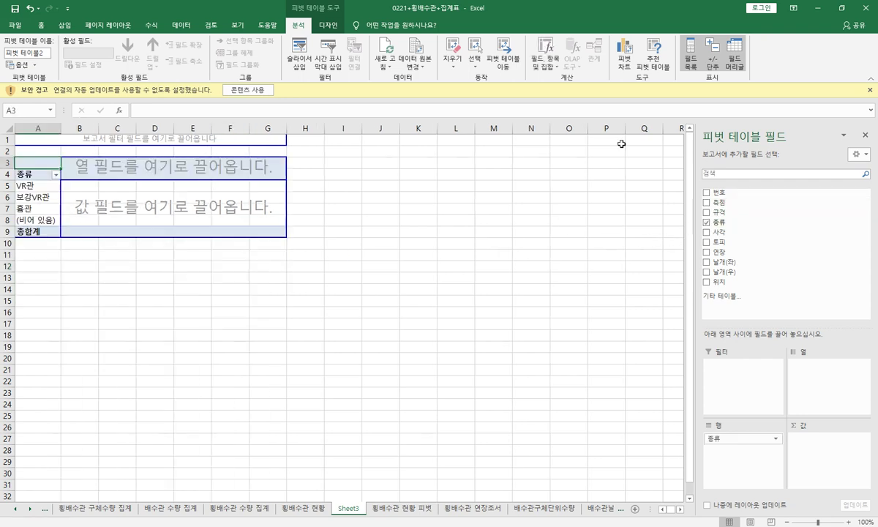
left_click_drag(763, 251, 117, 209)
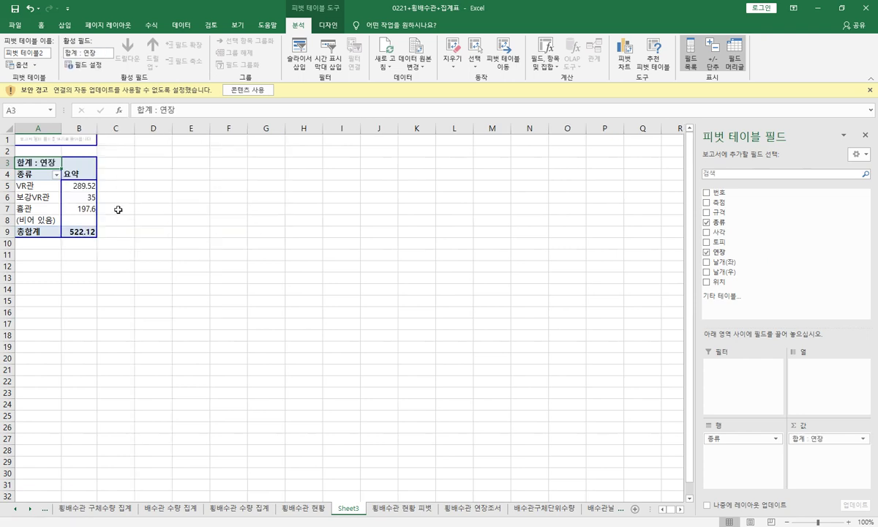
left_click(44, 204)
left_click(77, 197)
left_click(84, 187)
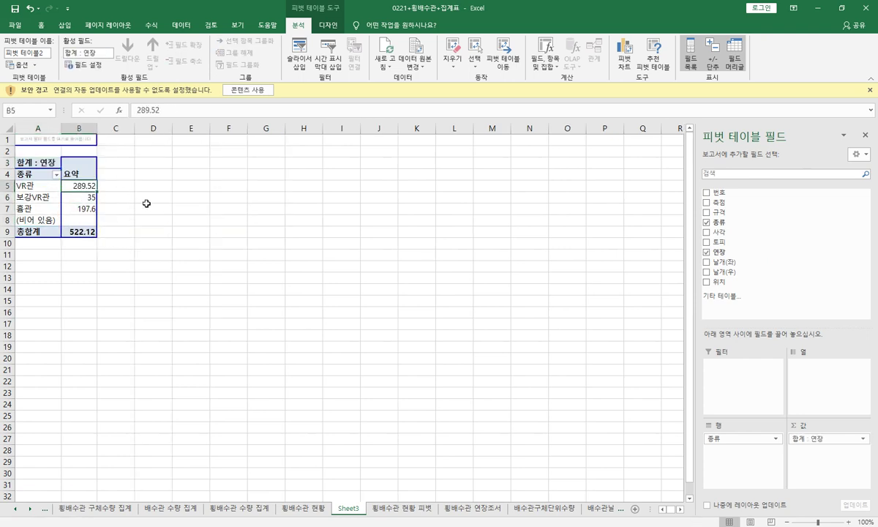
key("Down")
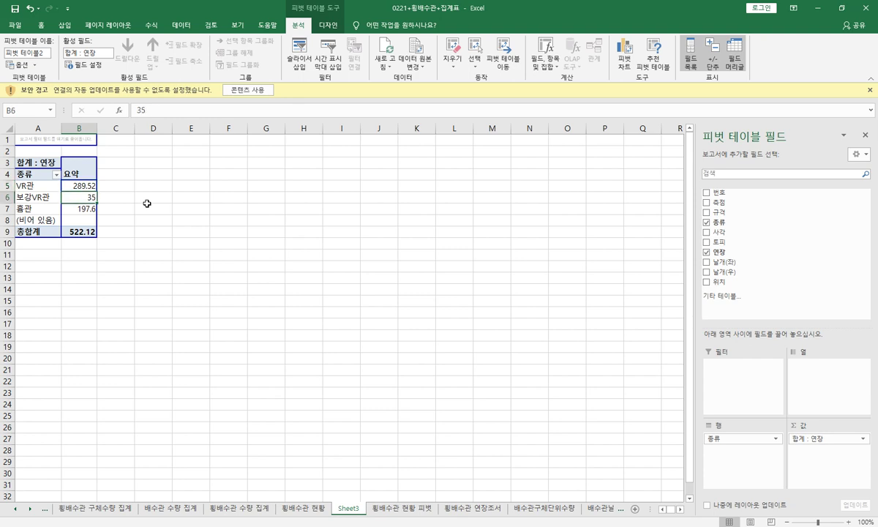
key("Down")
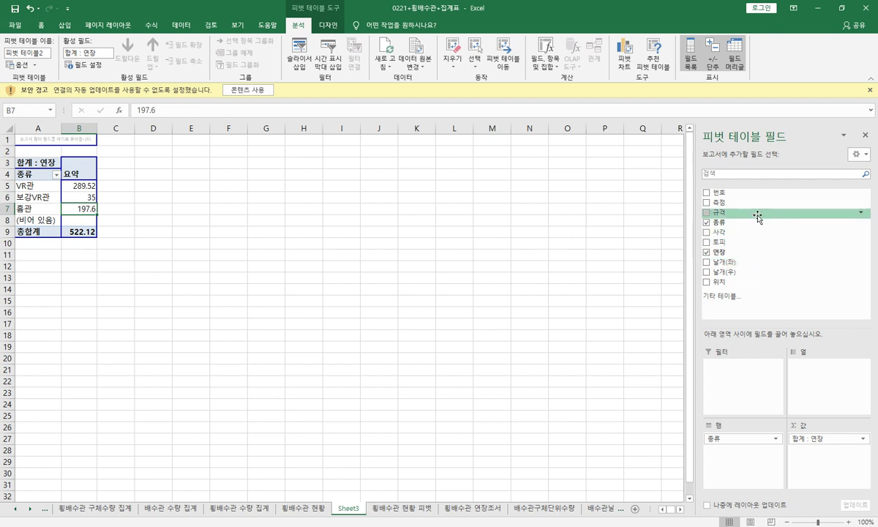
Step: Add 규격 as the second row field after 종류, and review the size listed for each pipe type
left_click_drag(758, 216, 51, 176)
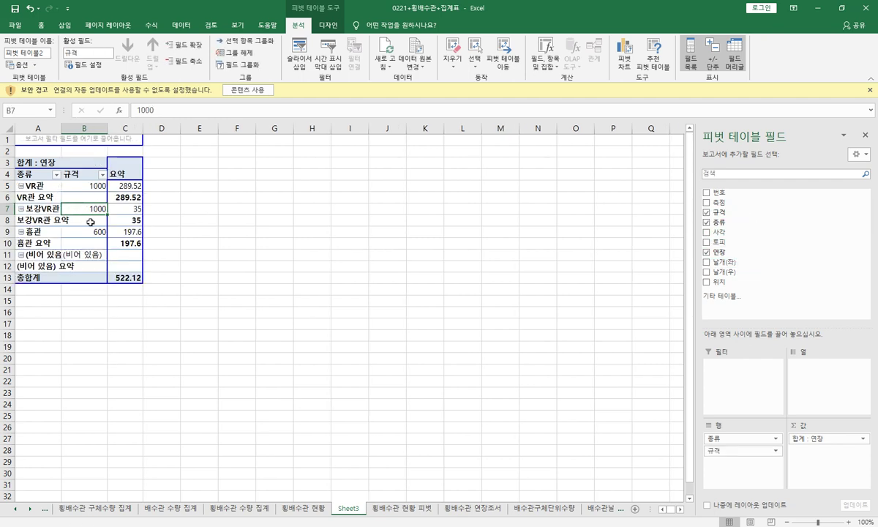
left_click(21, 197)
left_click(119, 197)
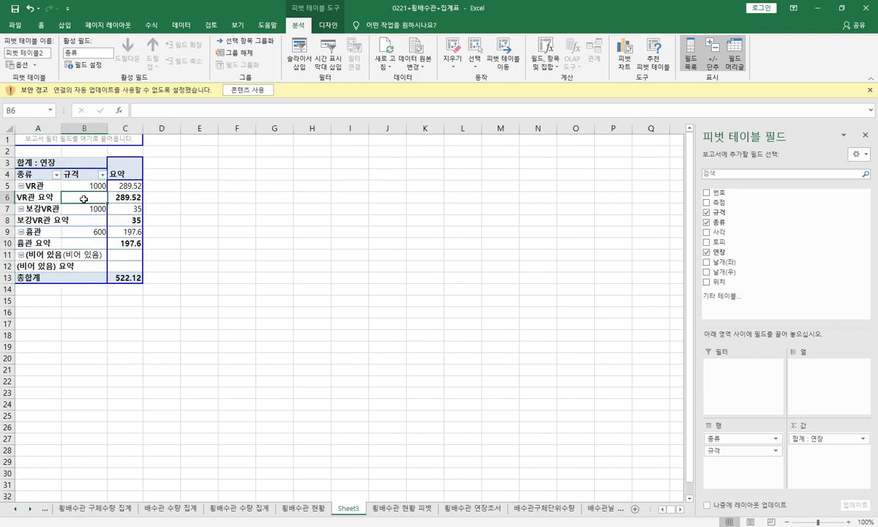
key("Left")
key("Down")
key("Down")
key("Down")
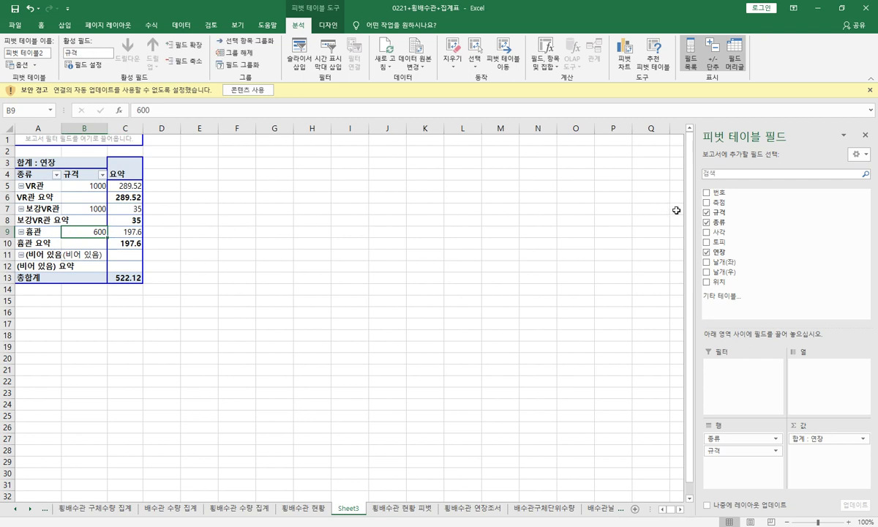
Step: Try 측점 as an additional value field in the pivot table, and remove it again
left_click_drag(720, 202, 161, 225)
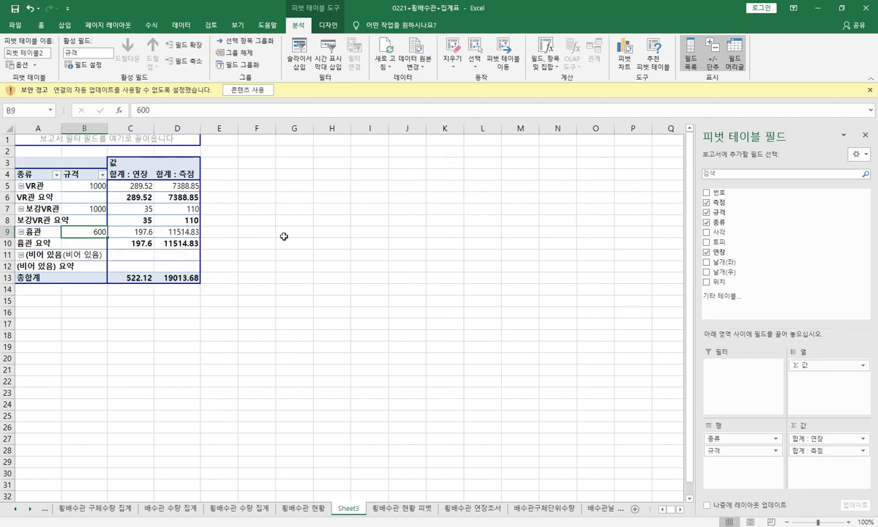
left_click(707, 202)
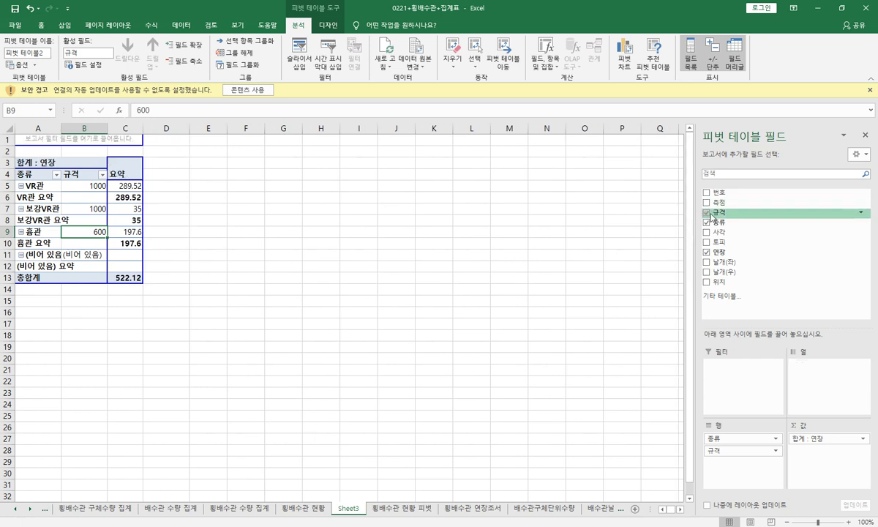
Step: Add 위치 as the outermost row field ahead of 종류, and check its first group, R-A
left_click_drag(744, 284, 25, 218)
left_click(50, 209)
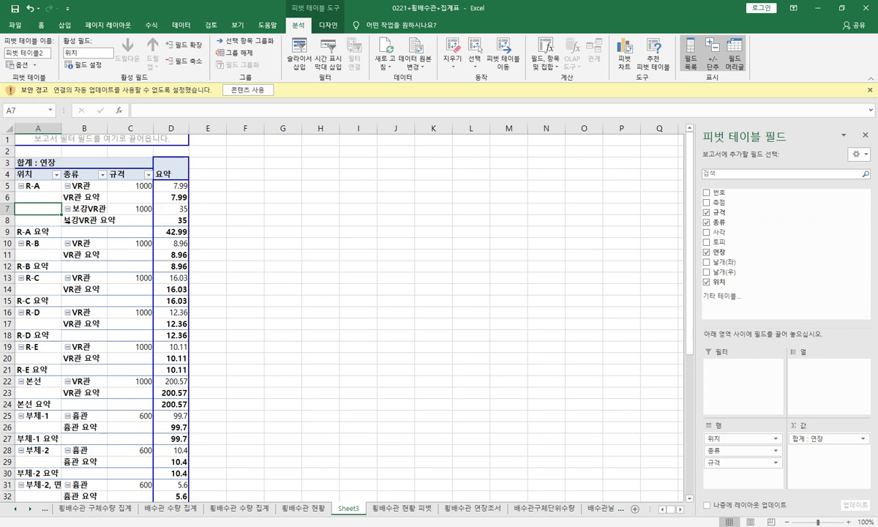
key("Up")
key("Up")
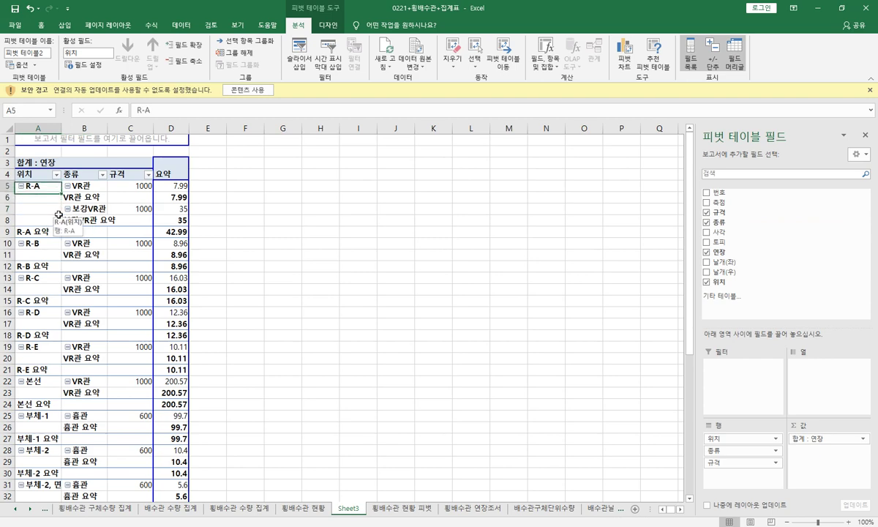
Step: Review the pivot table's 연장 subtotals by location, including R-A, R-B and 본선, through to the grand total
left_click(171, 230)
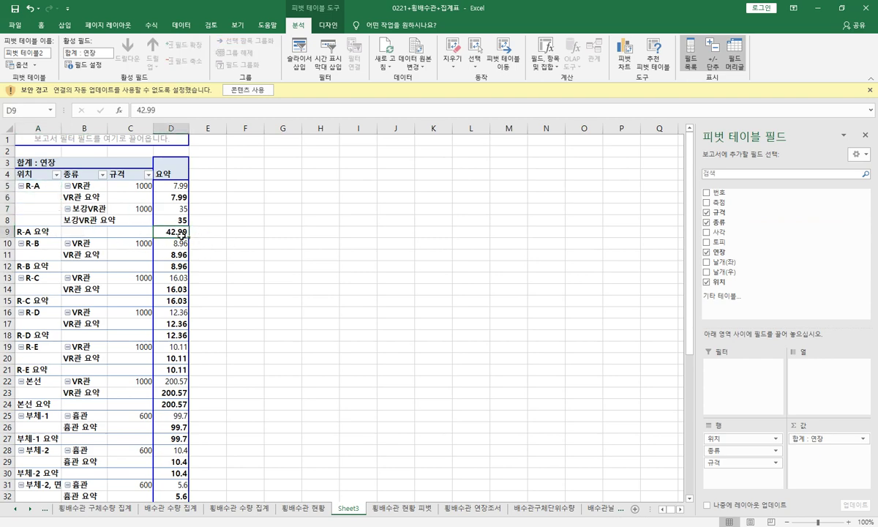
scroll(181, 235, "down", 1)
key("Down")
key("Down")
key("Down")
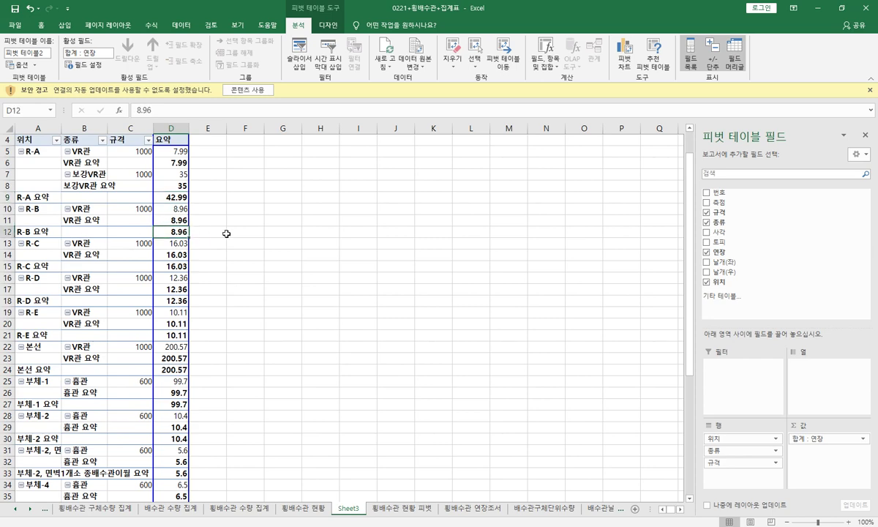
scroll(150, 235, "down", 8)
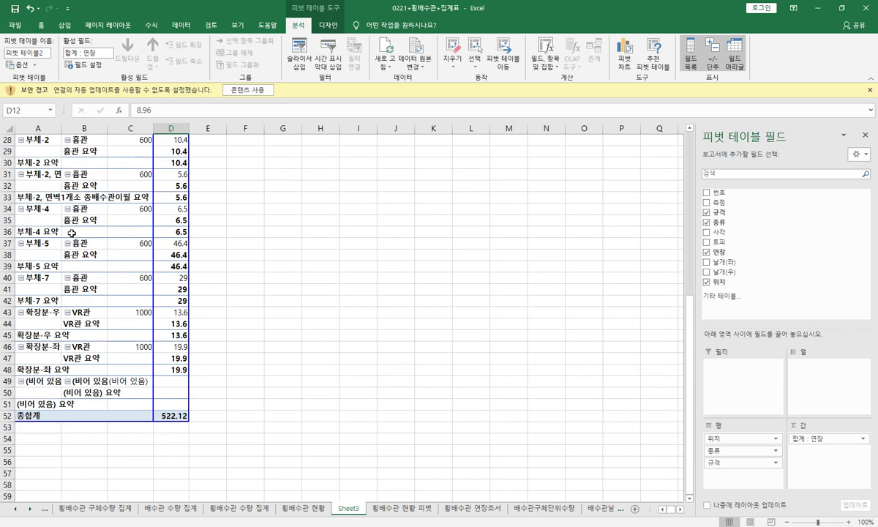
scroll(71, 232, "up", 7)
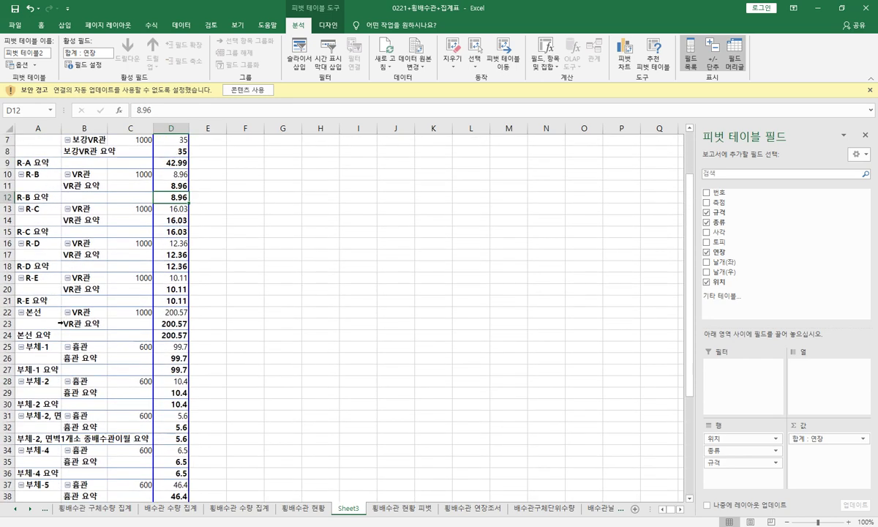
left_click(29, 312)
left_click(130, 323)
left_click(170, 335)
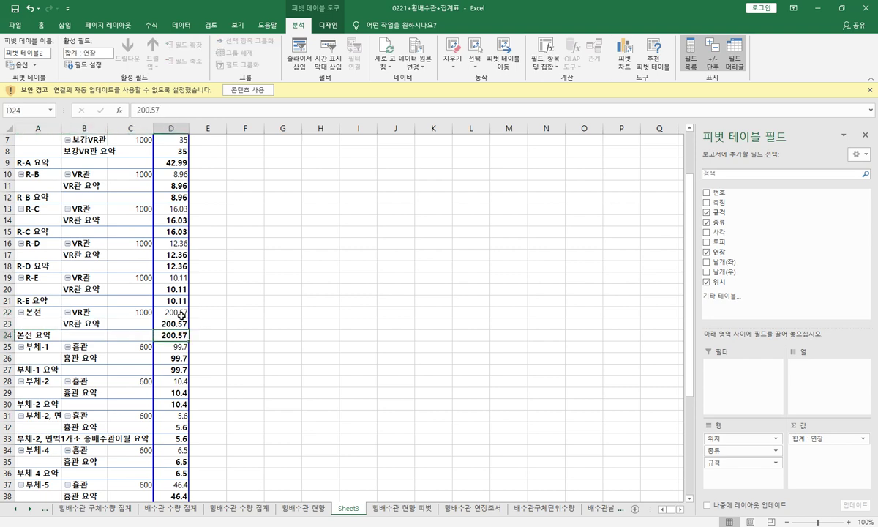
scroll(164, 308, "up", 2)
scroll(163, 307, "down", 5)
scroll(163, 307, "up", 5)
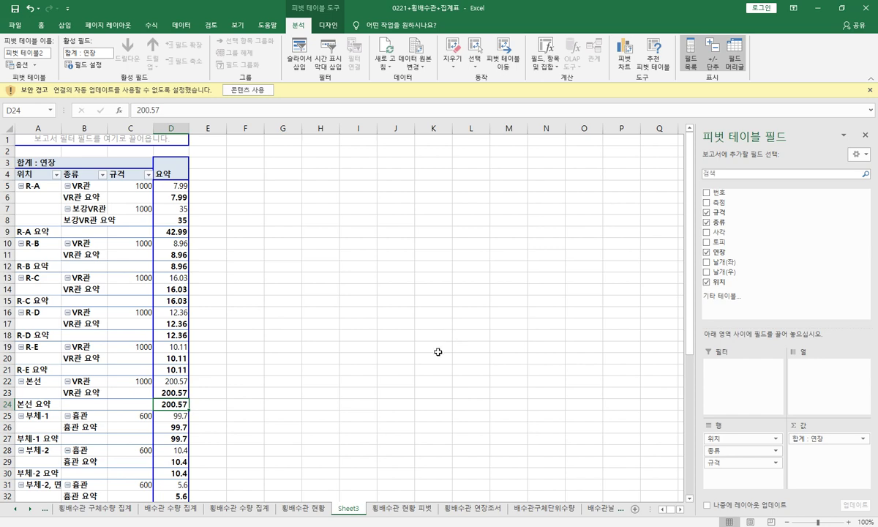
Step: On the 횡배수관 현황 피벗 sheet, insert a column before 위치, head it 시공여부 and widen it
left_click(420, 514)
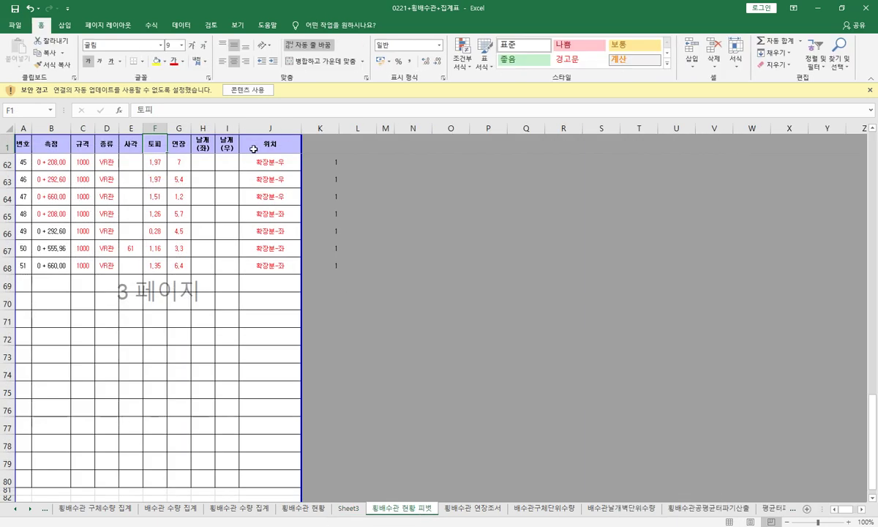
right_click(281, 129)
left_click(306, 197)
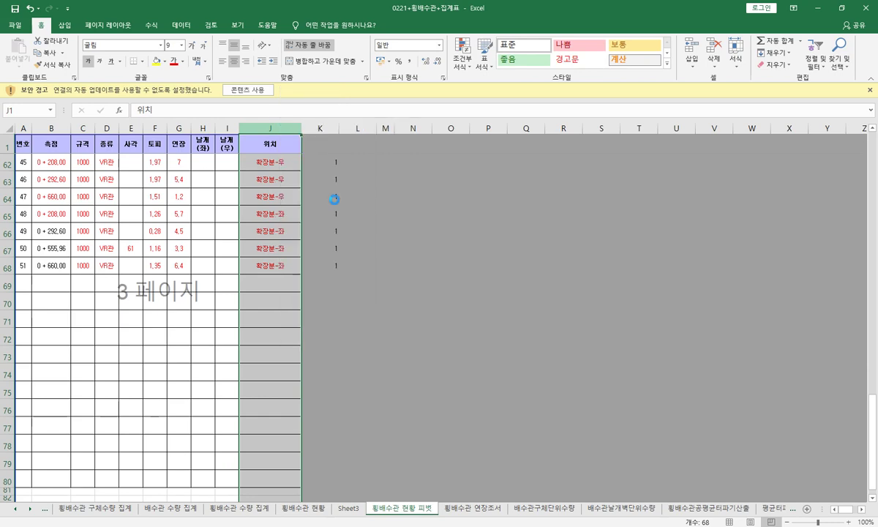
type("시공면")
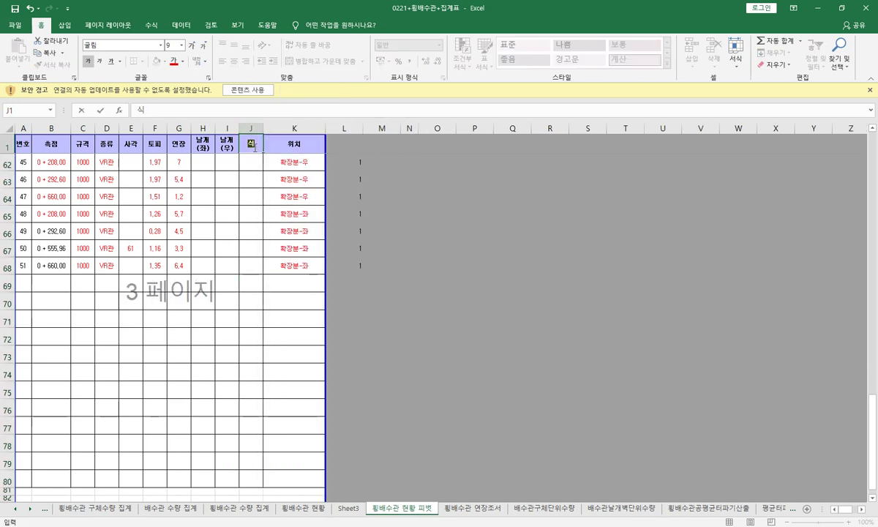
key("Return")
left_click_drag(264, 133, 286, 132)
Step: Enter 시공 for the first station and 미시공 for the second, and copy 미시공 down through row 16
type("시공")
key("Return")
type("미시공")
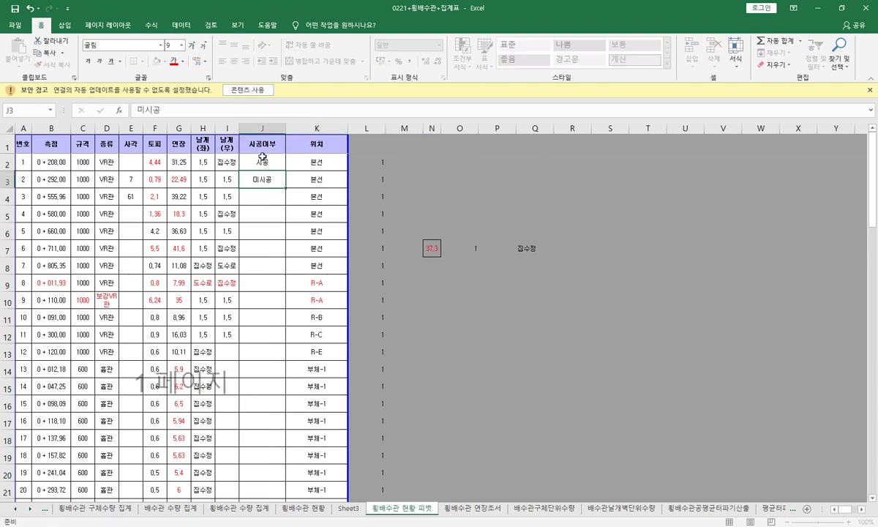
key("ctrl+Return")
key("ctrl+c")
key("shift+Down")
key("shift+Down")
key("shift+Down")
key("shift+Down")
key("shift+Down")
key("shift+Down")
key("shift+Down")
key("shift+Down")
key("shift+Down")
key("shift+Down")
key("shift+Down")
key("shift+Down")
key("shift+Down")
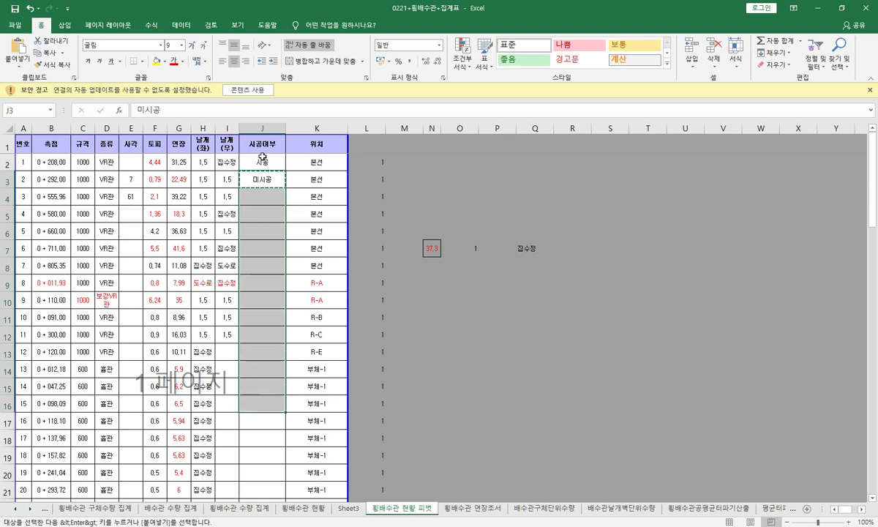
key("Return")
Step: Copy the 시공 status from the first station into rows 17 to 47 of the 시공여부 column
left_click(261, 159)
key("ctrl+c")
left_click(273, 418)
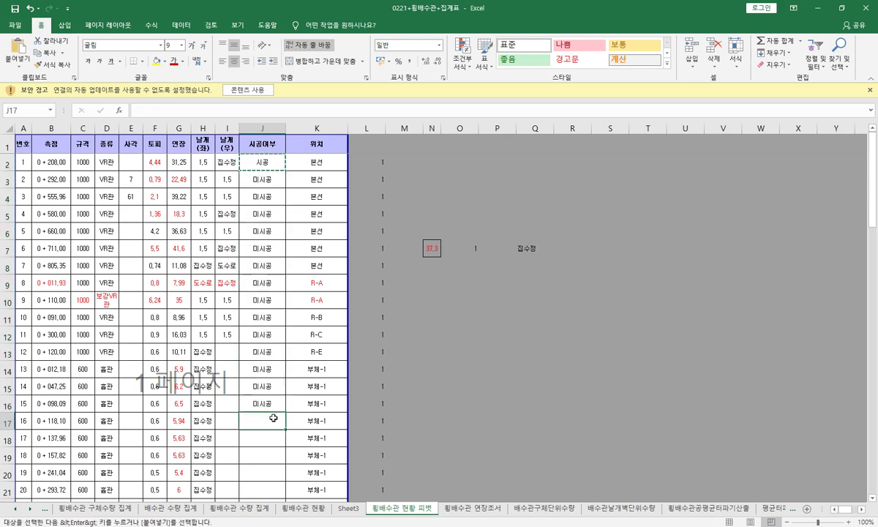
scroll(284, 410, "down", 10)
left_click(277, 419, "shift")
key("Return")
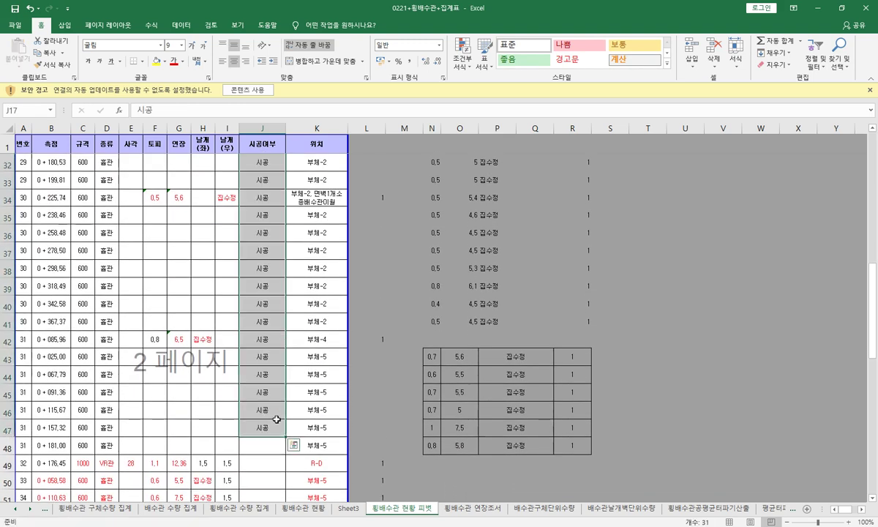
Step: Extend the 시공 status from row 47 down through row 59 of the 시공여부 column
left_click(276, 419)
key("ctrl+c")
scroll(274, 422, "down", 4)
left_click(284, 424, "shift")
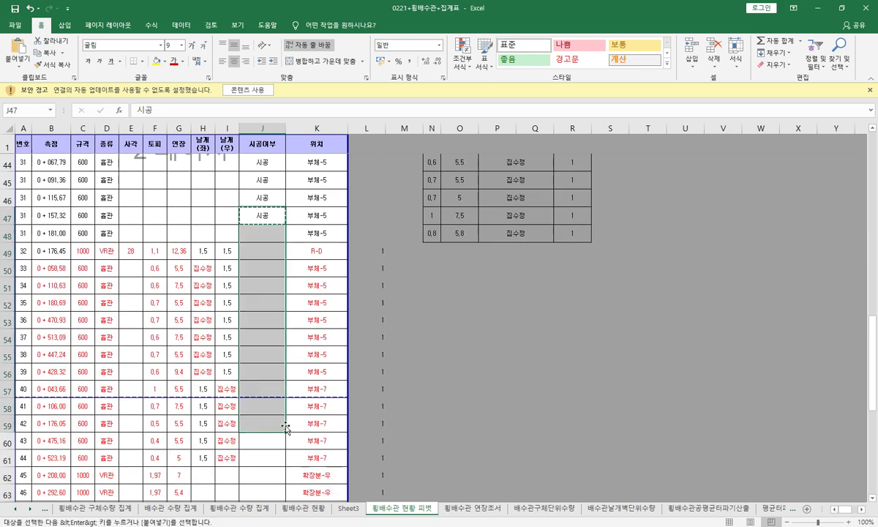
key("Return")
Step: Refresh the pivot table on Sheet3 and add 시공여부 as the outermost row field ahead of 위치
left_click(319, 509)
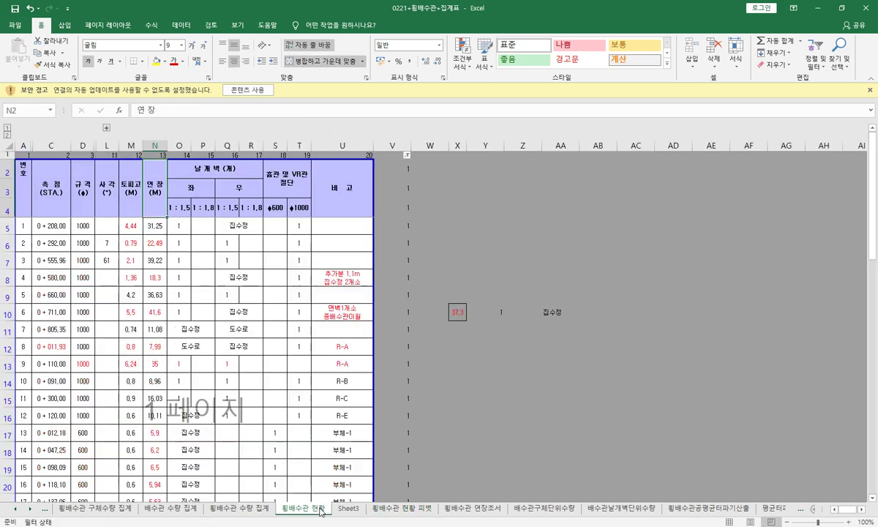
left_click(349, 508)
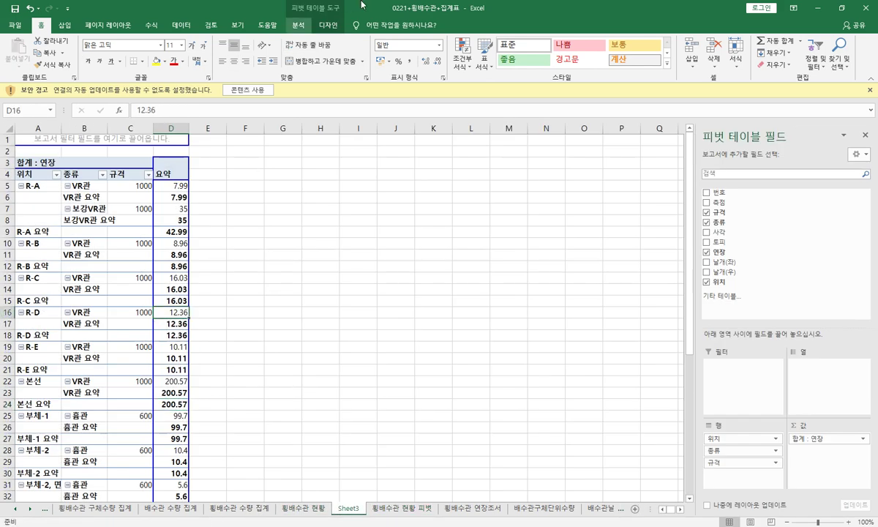
left_click(298, 24)
left_click(387, 49)
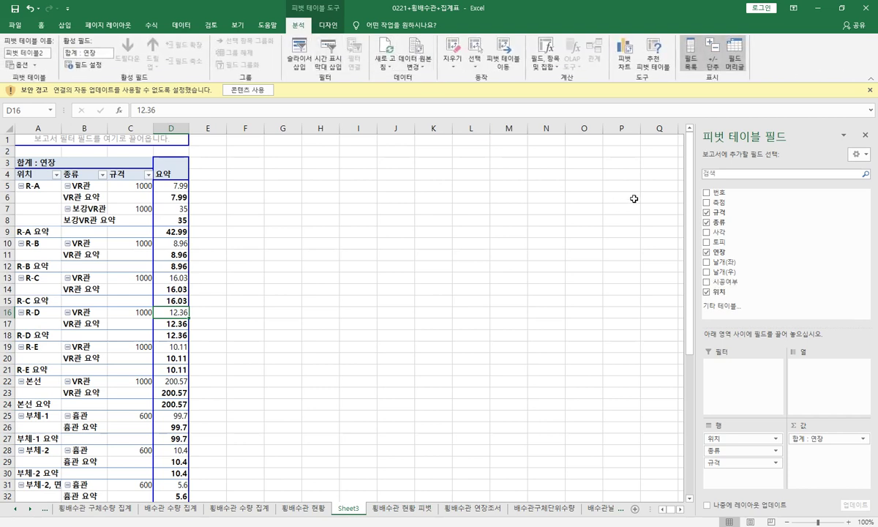
left_click_drag(725, 281, 32, 180)
left_click(43, 198)
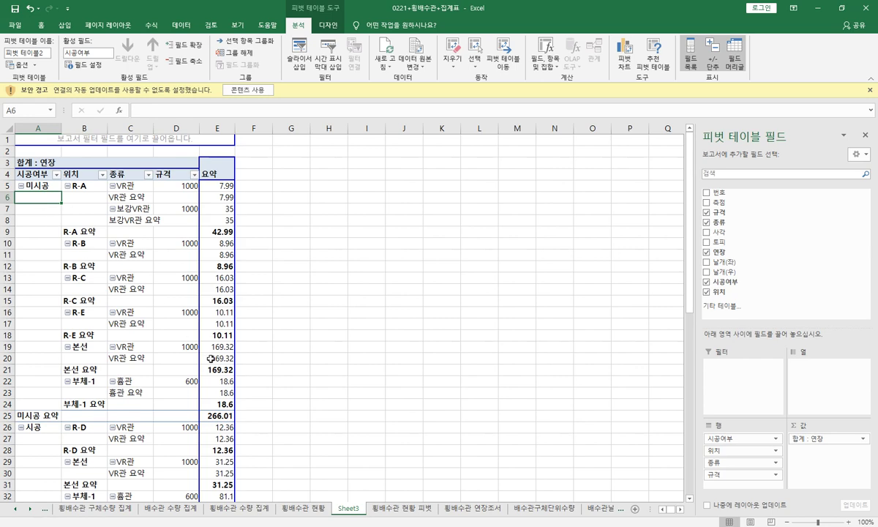
Step: Review the 연장 subtotals of the 미시공 and 시공 groups and their breakdown by location in the pivot table
left_click(216, 414)
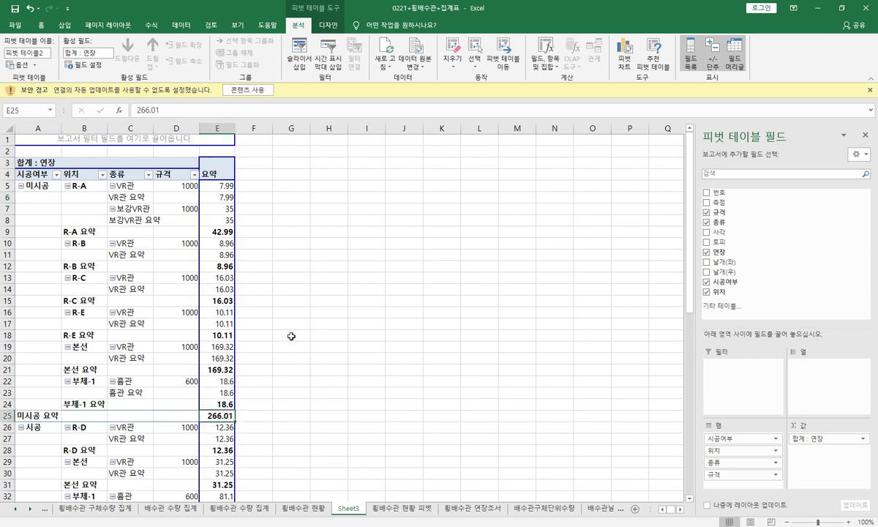
scroll(262, 381, "down", 9)
left_click(211, 395)
scroll(212, 410, "down", 2)
scroll(156, 418, "up", 4)
scroll(59, 403, "down", 4)
scroll(249, 355, "up", 5)
scroll(101, 176, "down", 3)
scroll(40, 243, "up", 3)
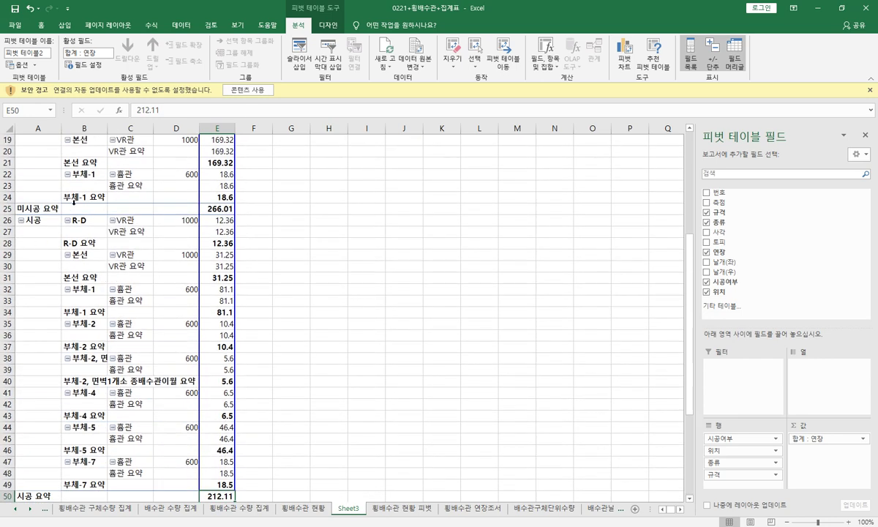
scroll(40, 243, "up", 6)
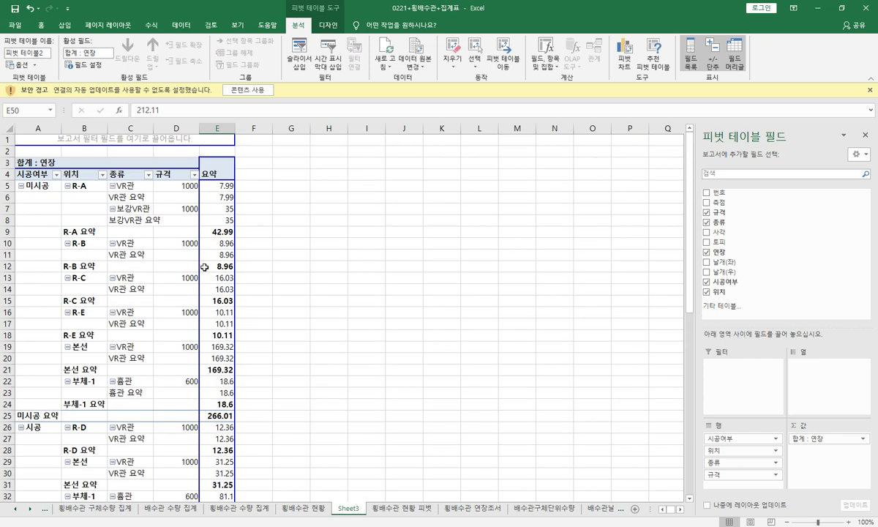
mouse_move(210, 267)
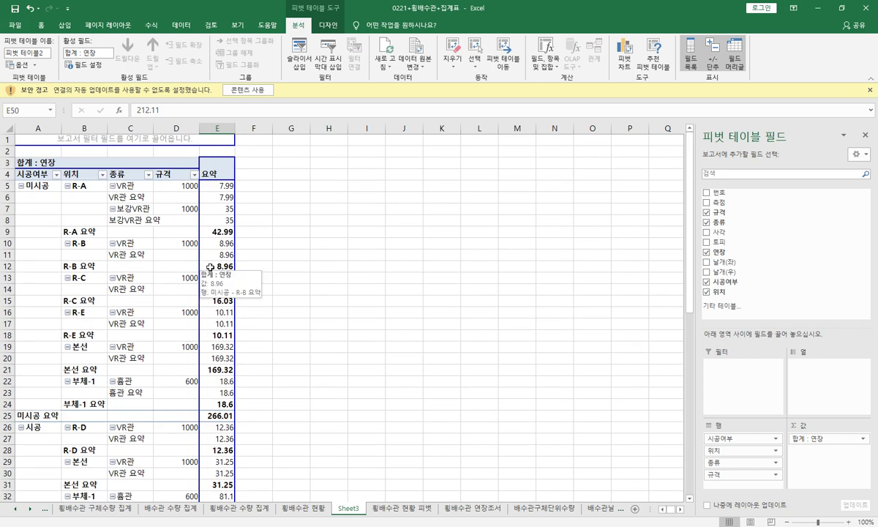